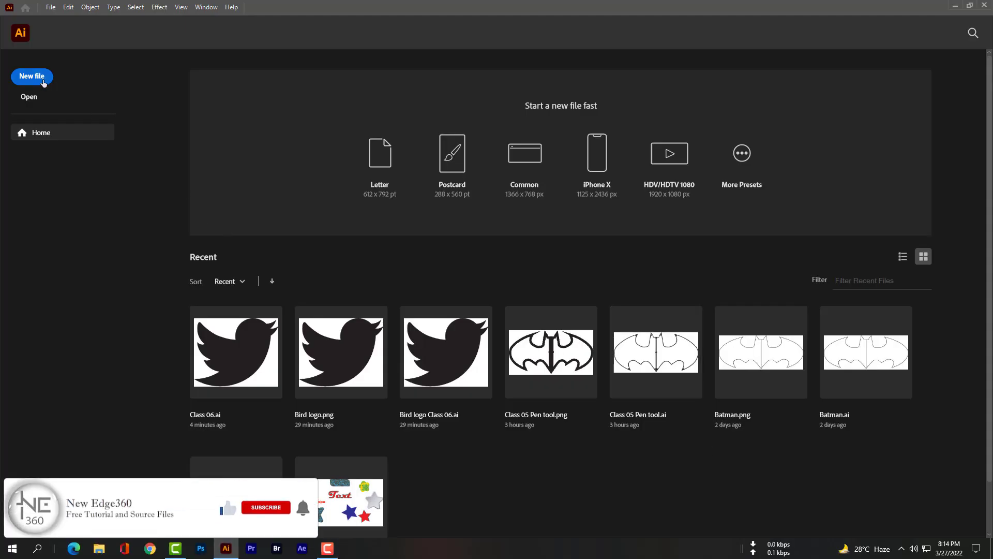
Step: Set up a new document named 'Class 06' at 1920 × 1080 px with 20 px bleed
click(44, 83)
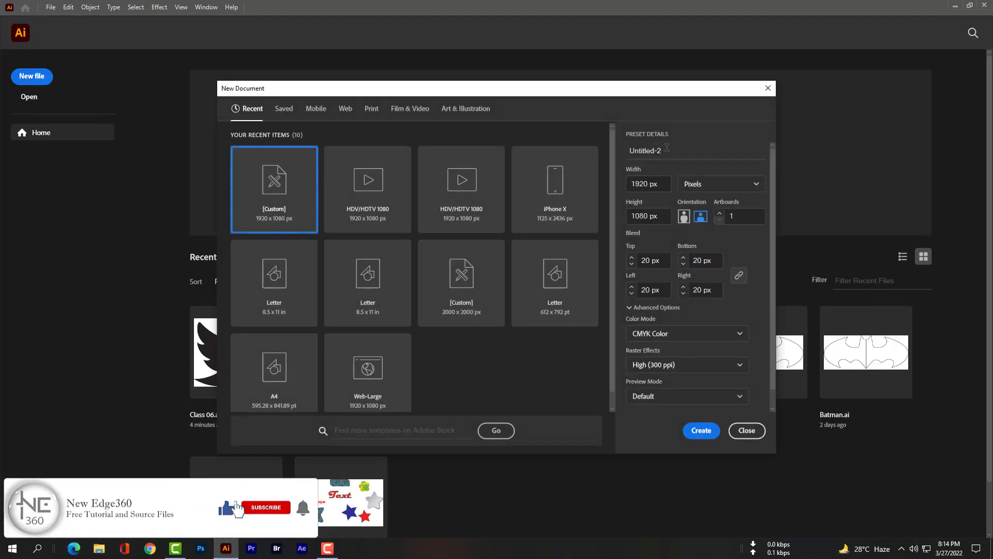
click(625, 149)
text(Class )
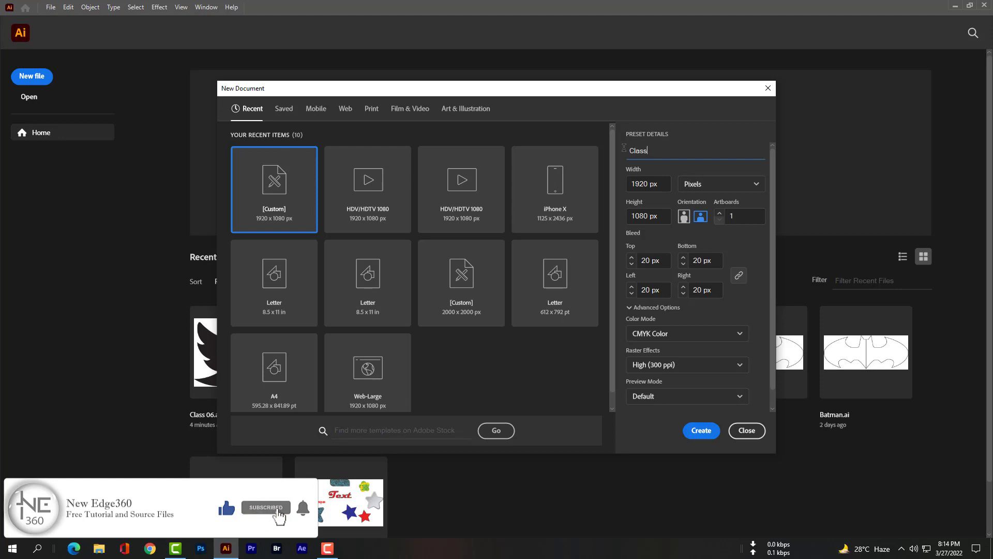
text(06)
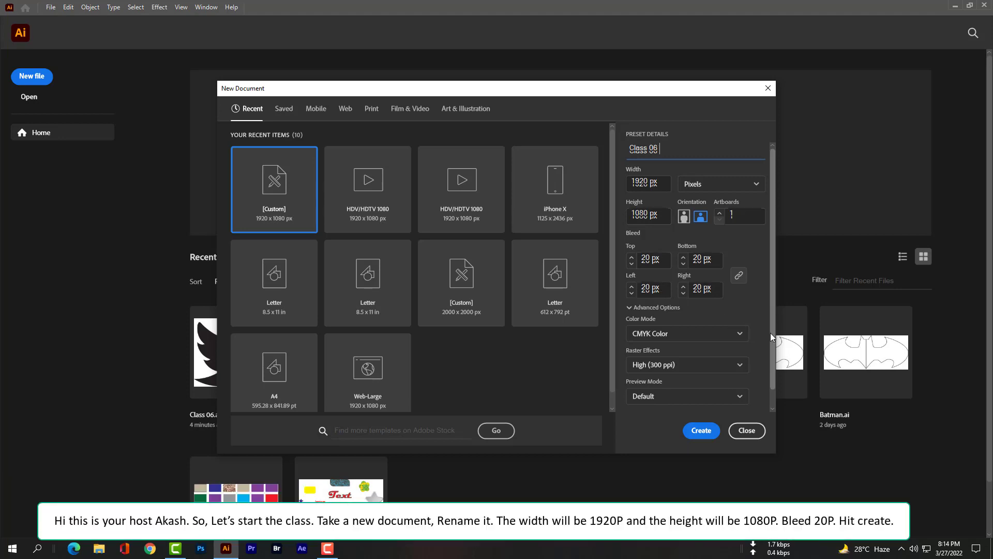
scroll(771, 333, down, 1)
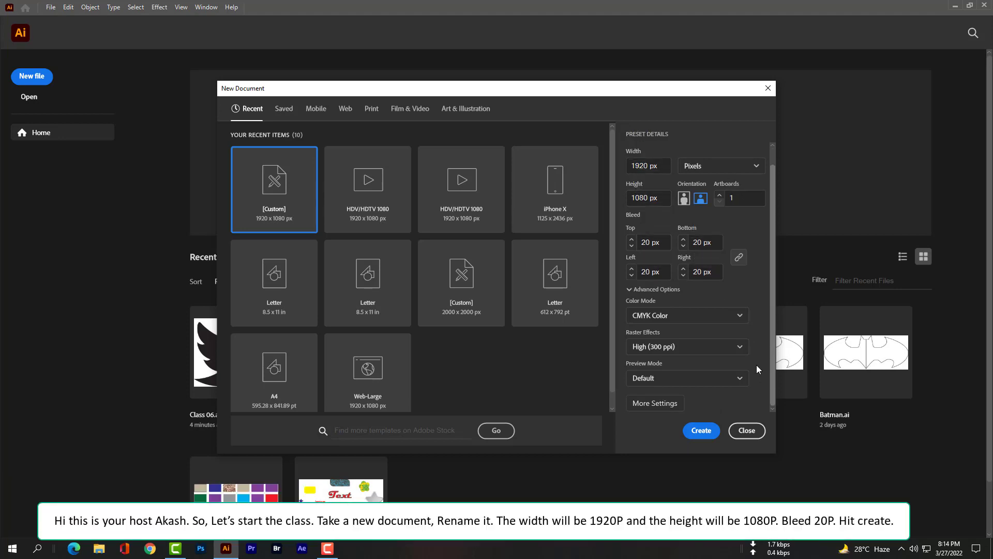
click(704, 429)
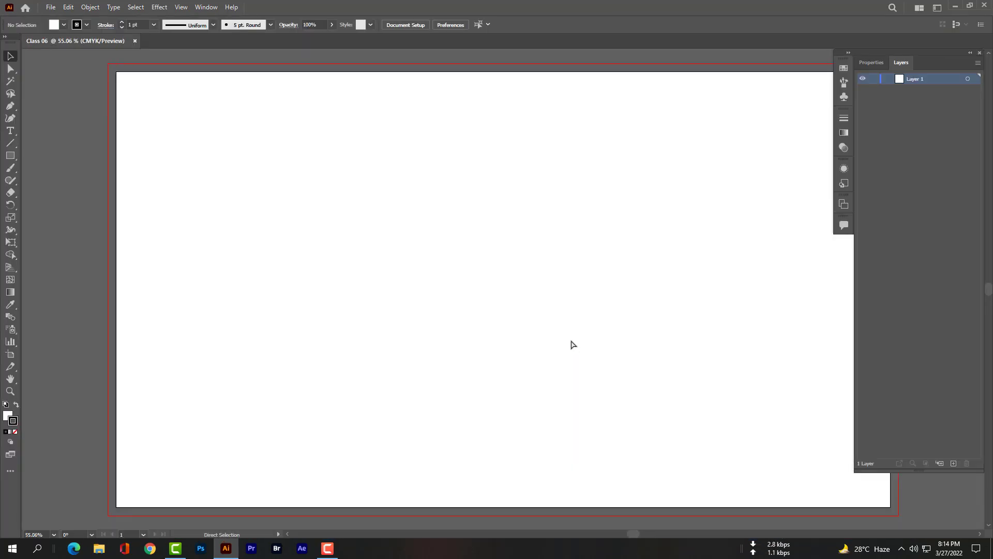
Step: Place Bird logo.png large across the artboard and move it to the centre
key(v)
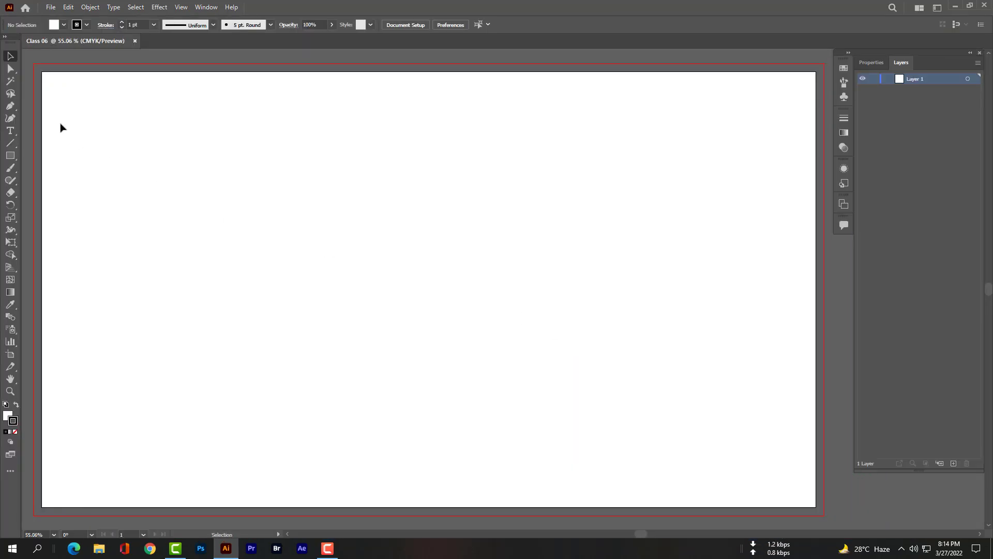
click(51, 7)
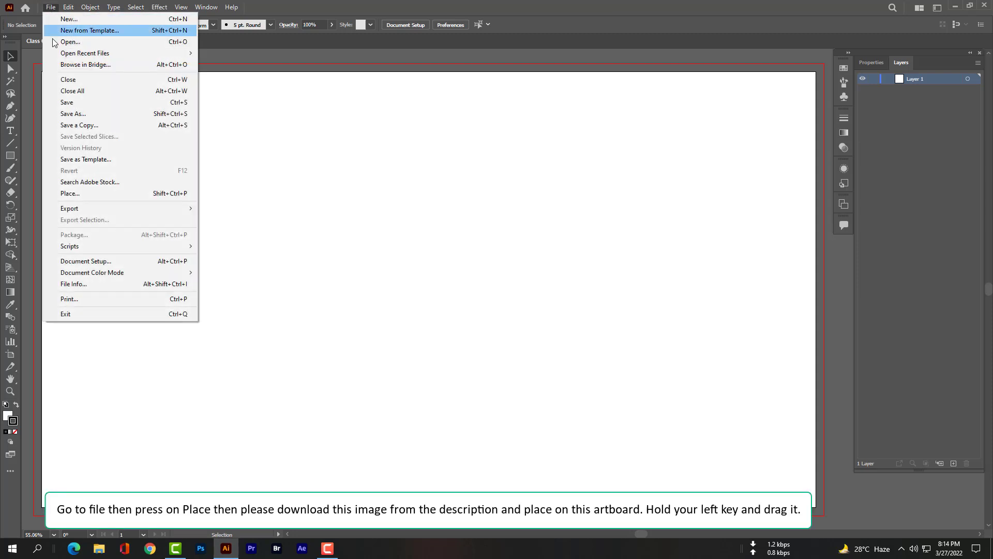
click(71, 193)
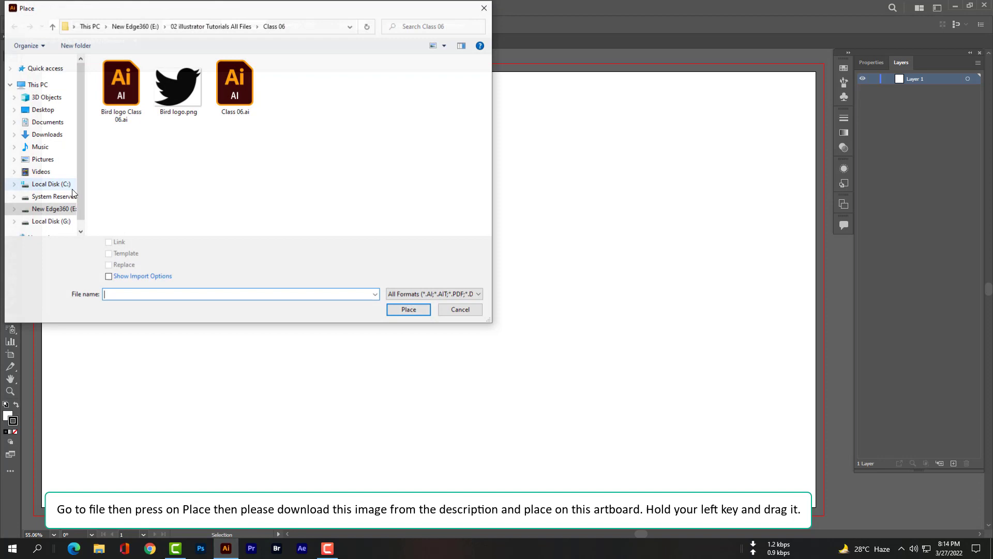
click(174, 100)
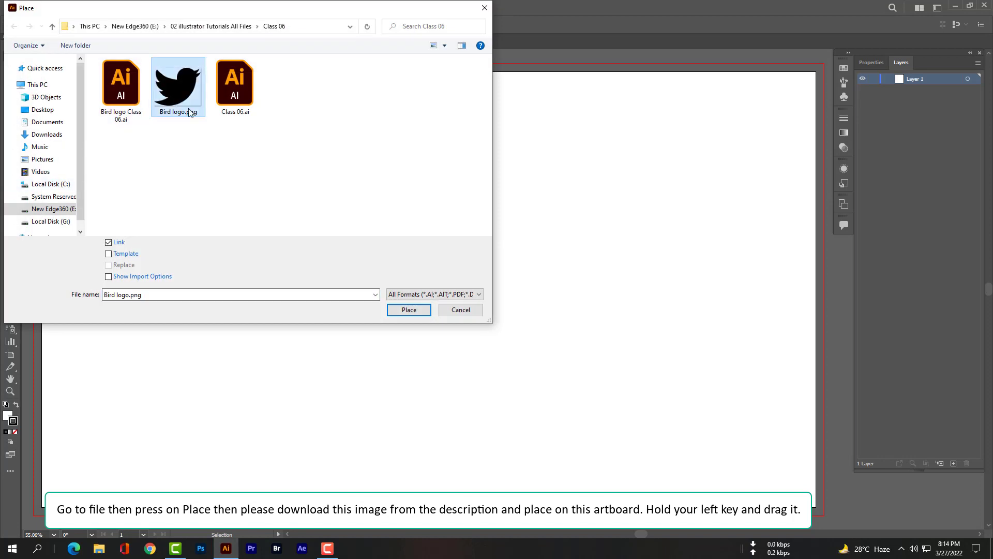
click(400, 312)
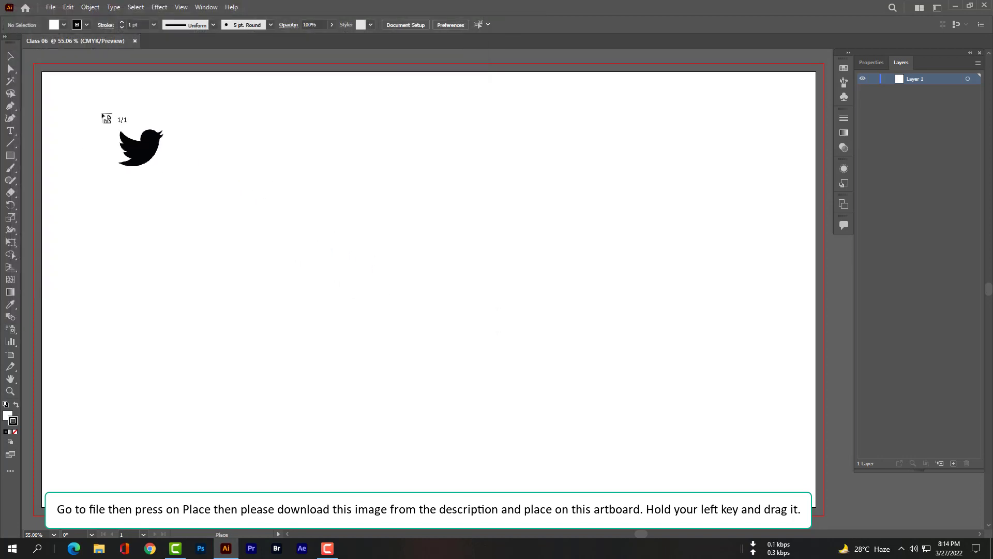
drag(67, 91, 549, 359)
drag(247, 164, 477, 238)
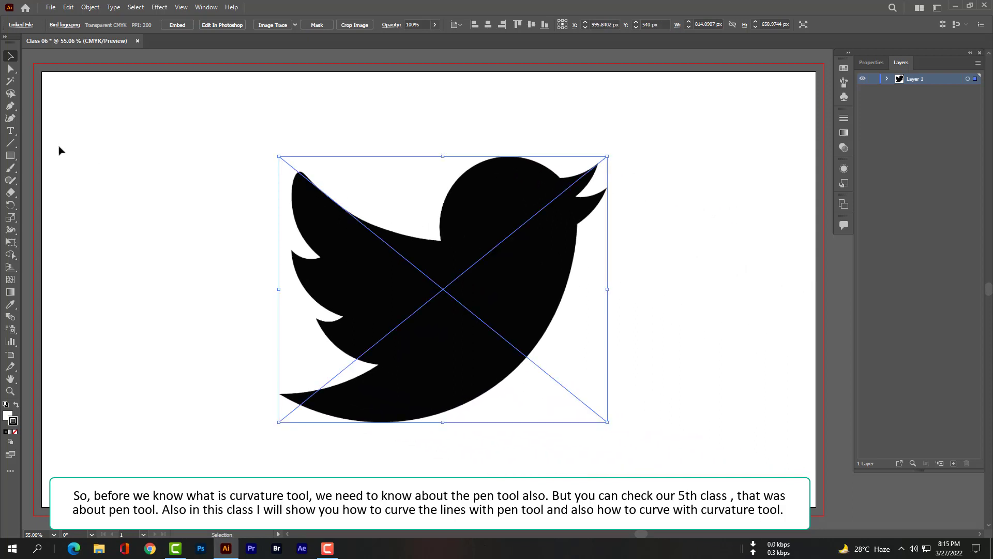
Step: Switch to the Pen Tool from the toolbar flyout
click(10, 106)
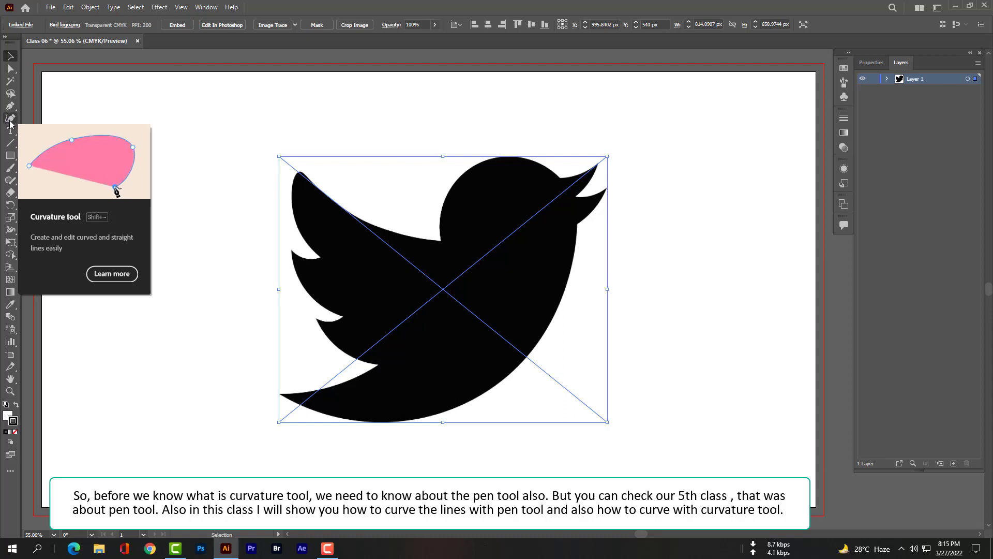
right_click(14, 110)
click(35, 106)
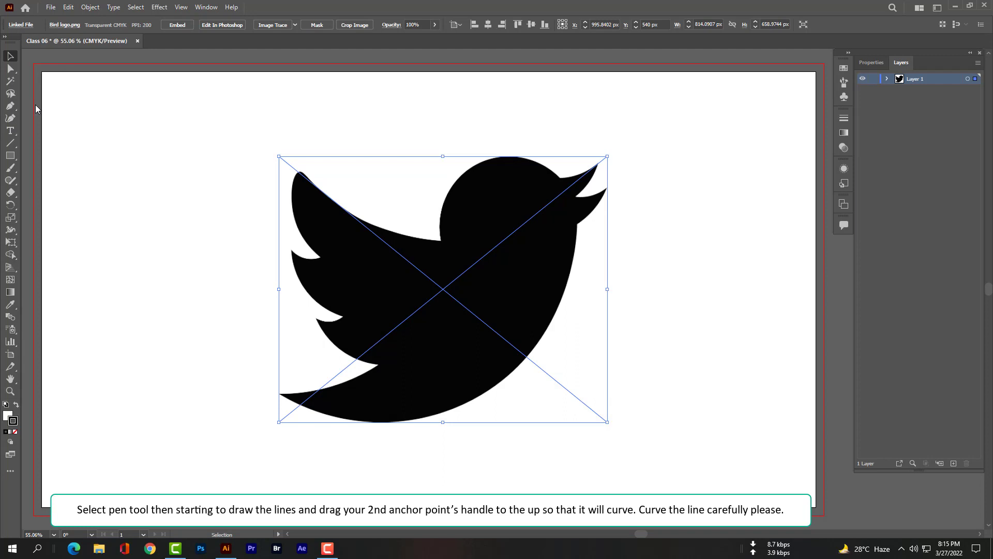
Step: Select the linked bird image in Layers and place the first anchor behind the head
click(887, 79)
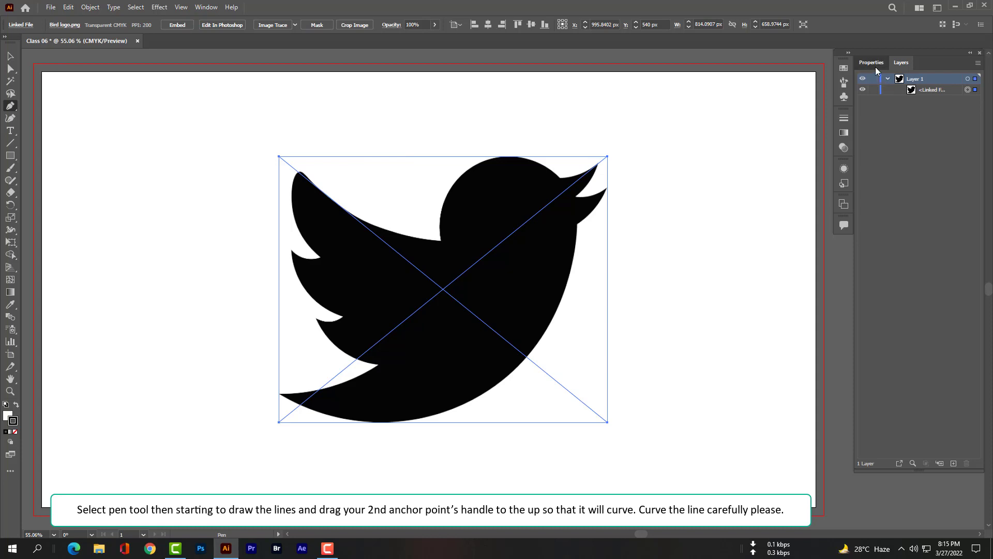
click(927, 90)
click(874, 67)
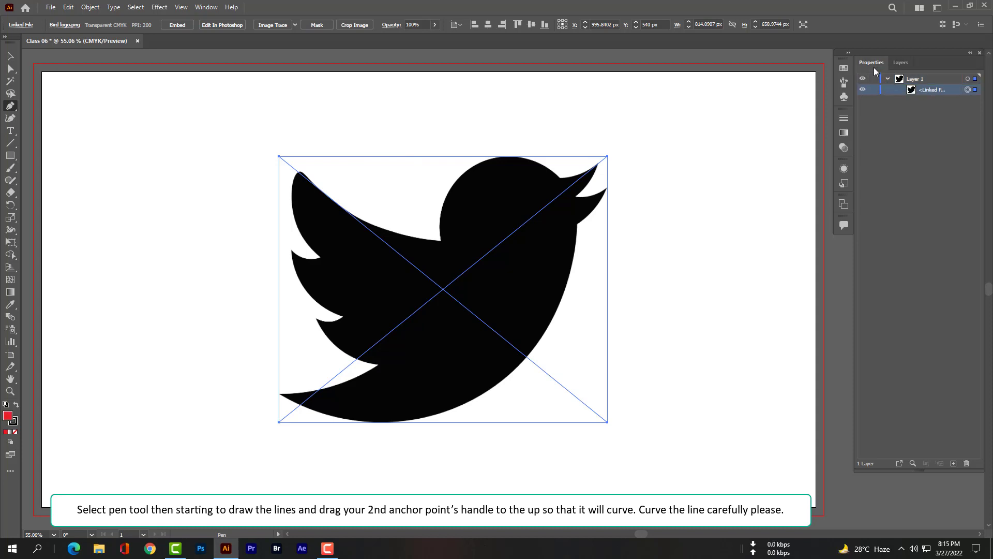
click(441, 241)
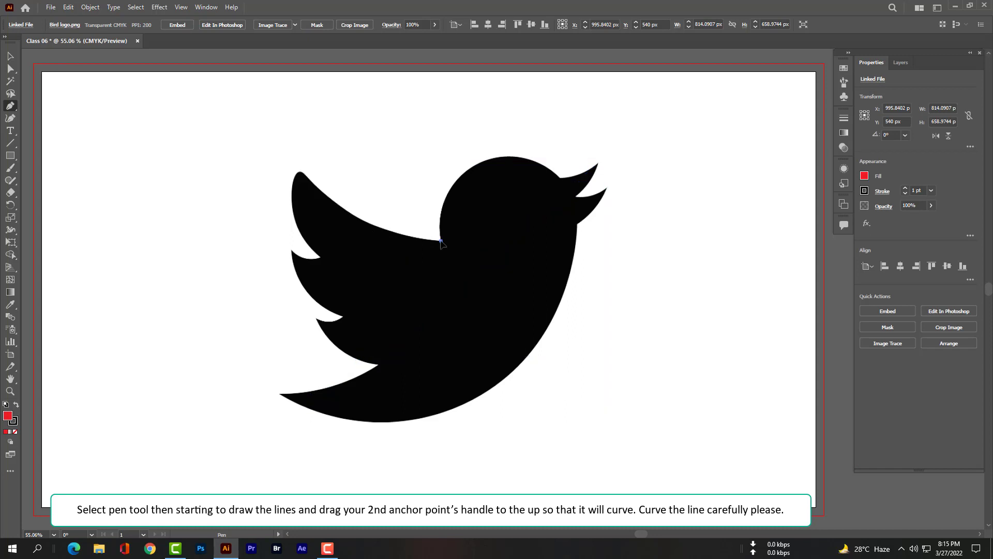
Step: Curve the path over the bird's head, undoing the misplaced segments
click(560, 178)
drag(563, 182, 676, 252)
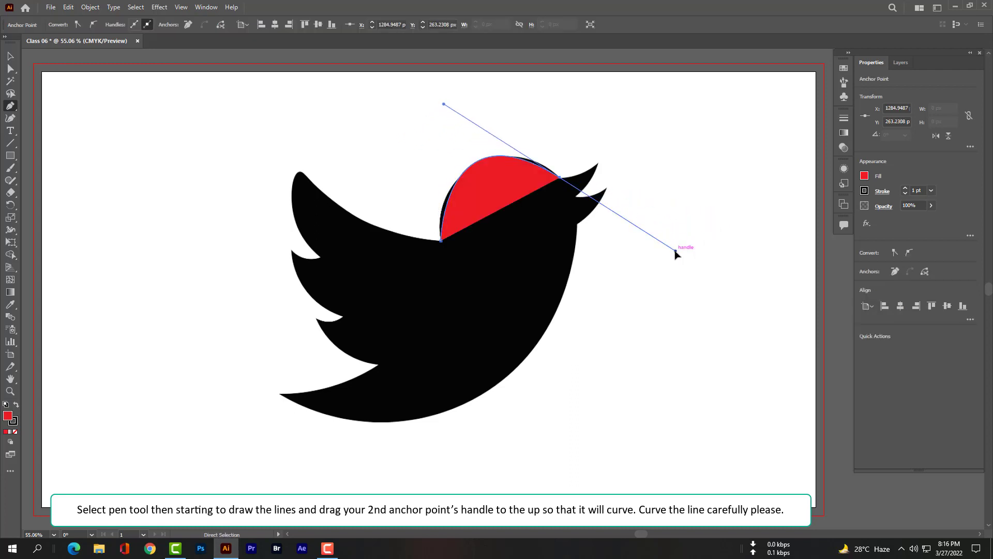
key(ctrl+z)
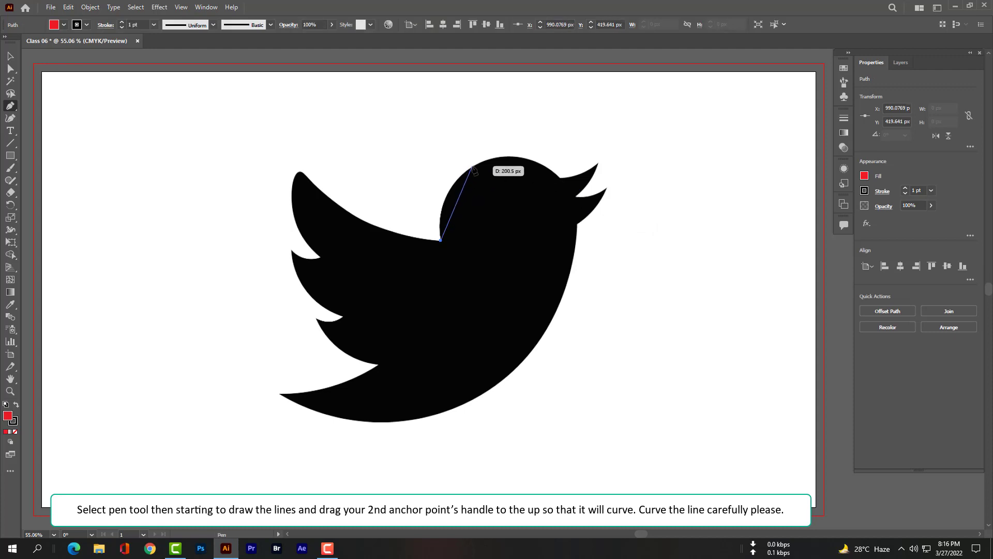
drag(477, 169, 520, 141)
key(ctrl+z)
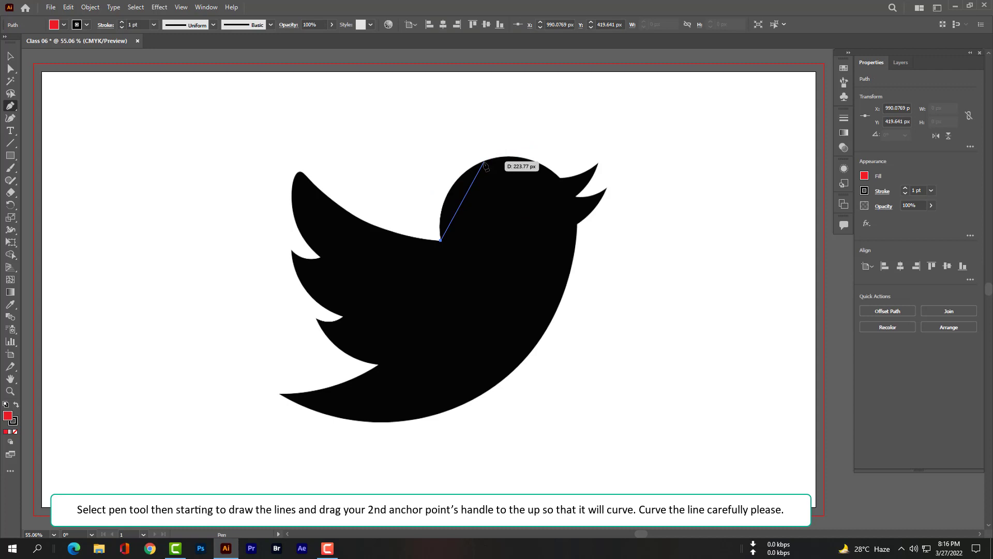
drag(475, 166, 518, 140)
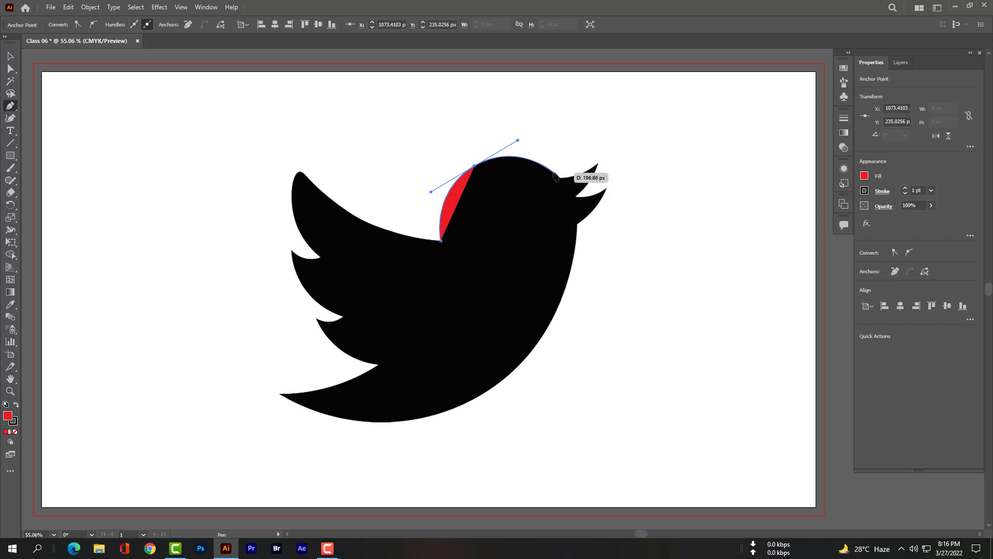
Step: Extend the path from the beak base out to the beak tip with curve handles
click(554, 173)
click(560, 178)
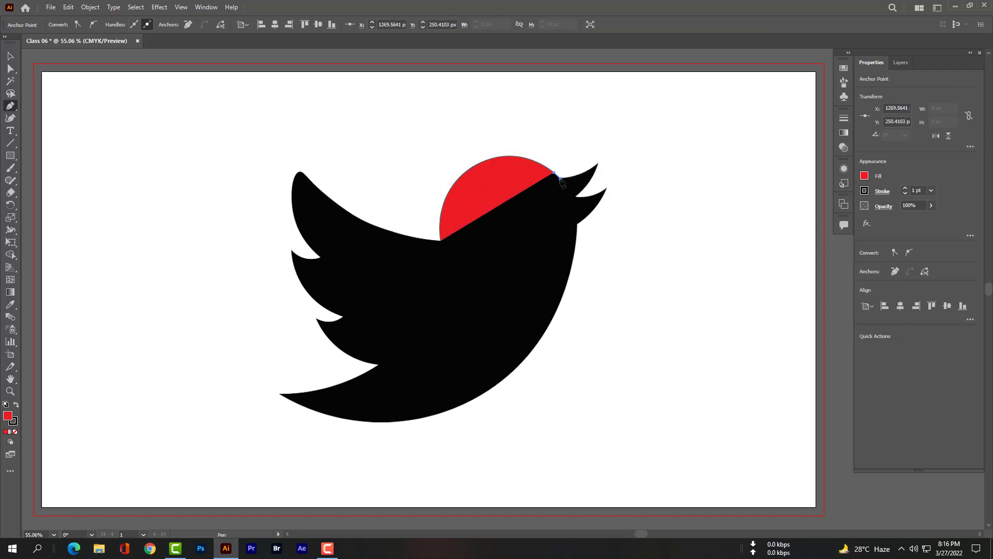
click(597, 166)
drag(598, 157, 609, 156)
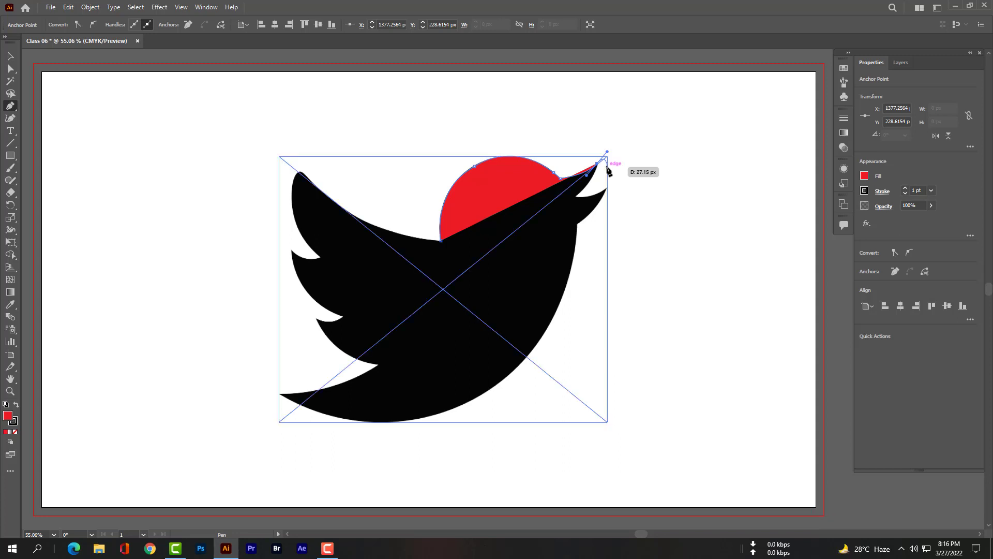
Step: Trace the beak opening and the lower beak's edge with curved anchors
click(598, 164)
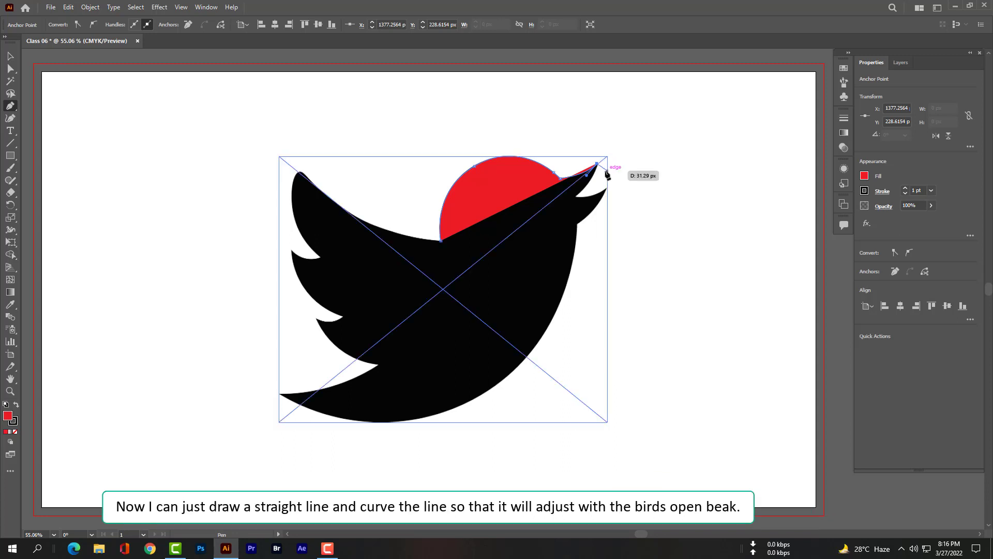
click(576, 197)
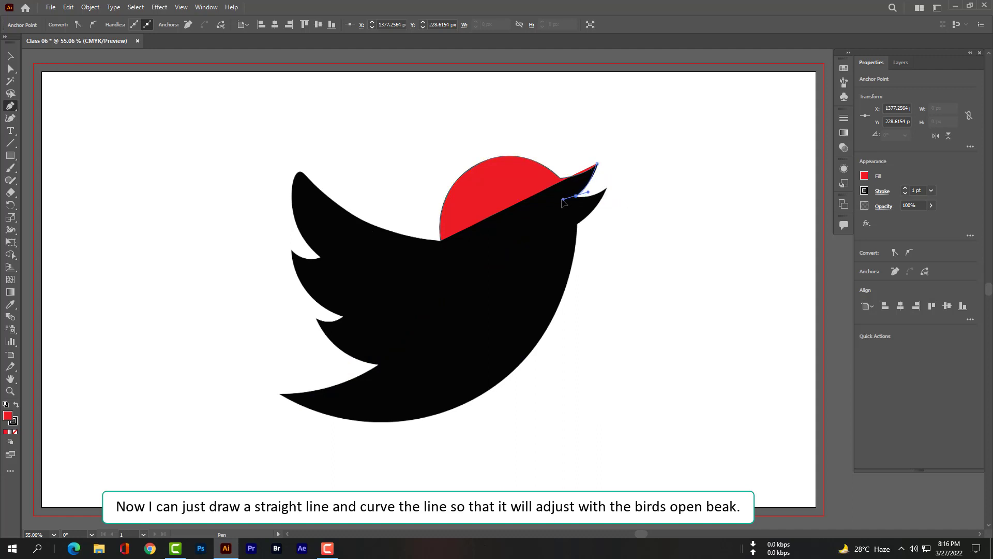
drag(559, 202, 560, 206)
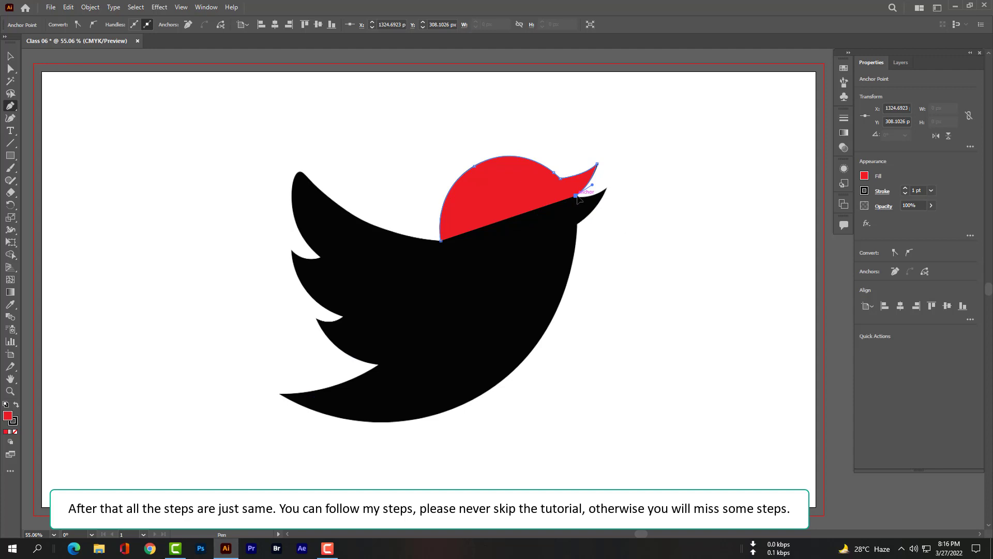
click(608, 190)
drag(623, 180, 632, 174)
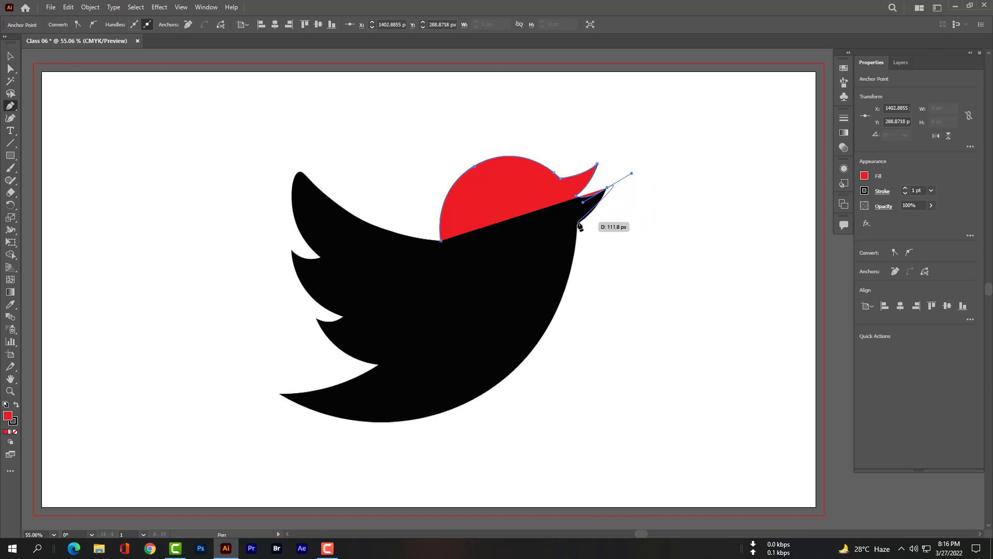
click(608, 189)
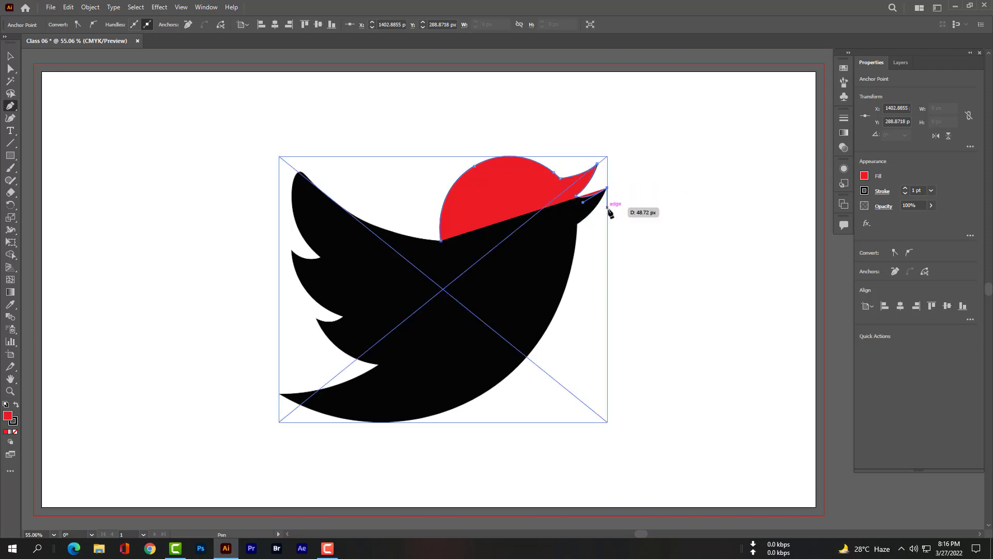
drag(578, 224, 564, 235)
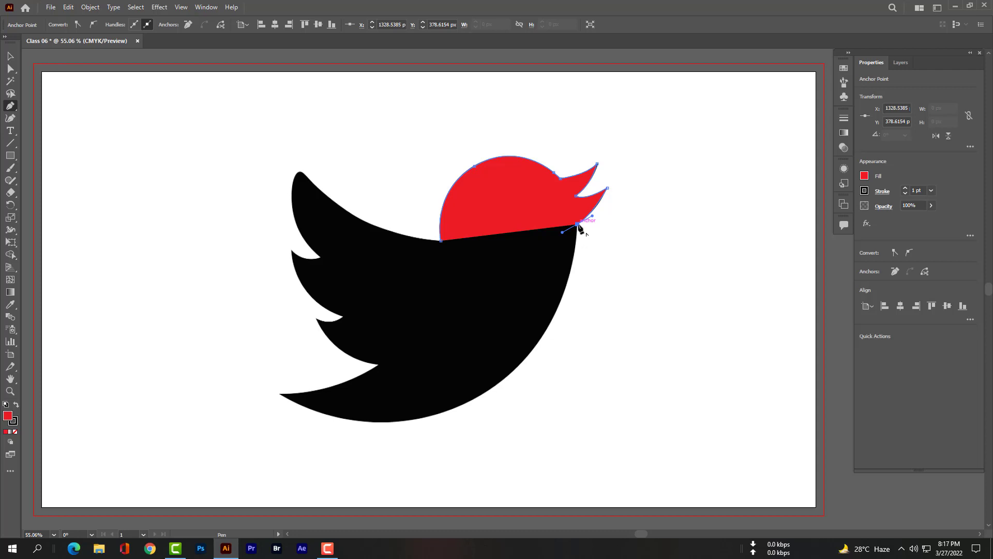
Step: Continue the path down the bird's belly and underside to the tail tip
click(578, 228)
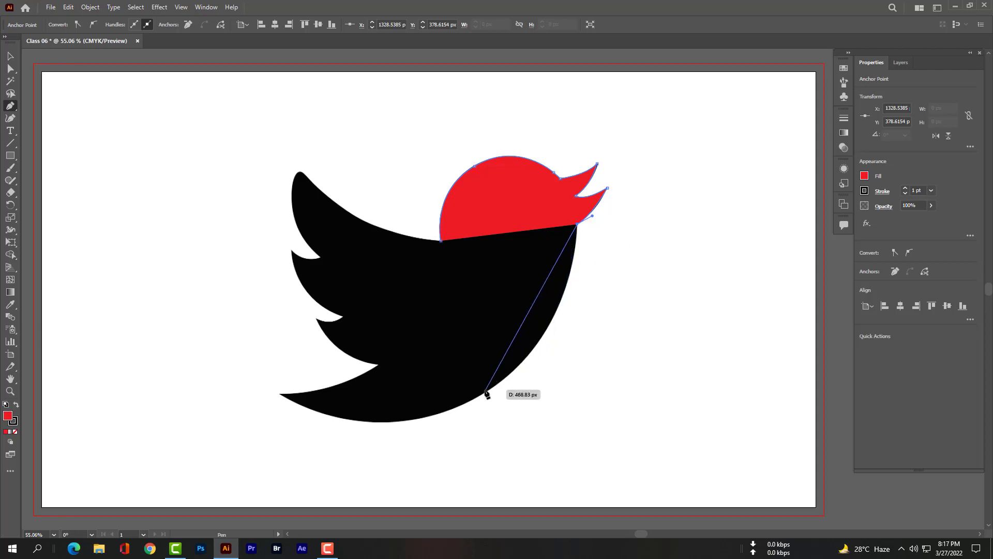
click(484, 393)
drag(481, 394, 399, 439)
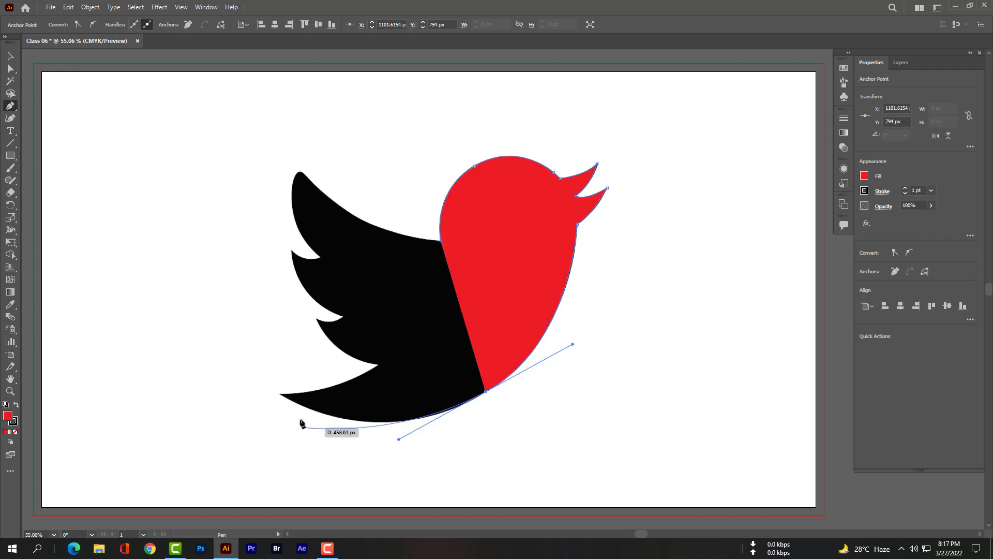
drag(279, 395, 206, 362)
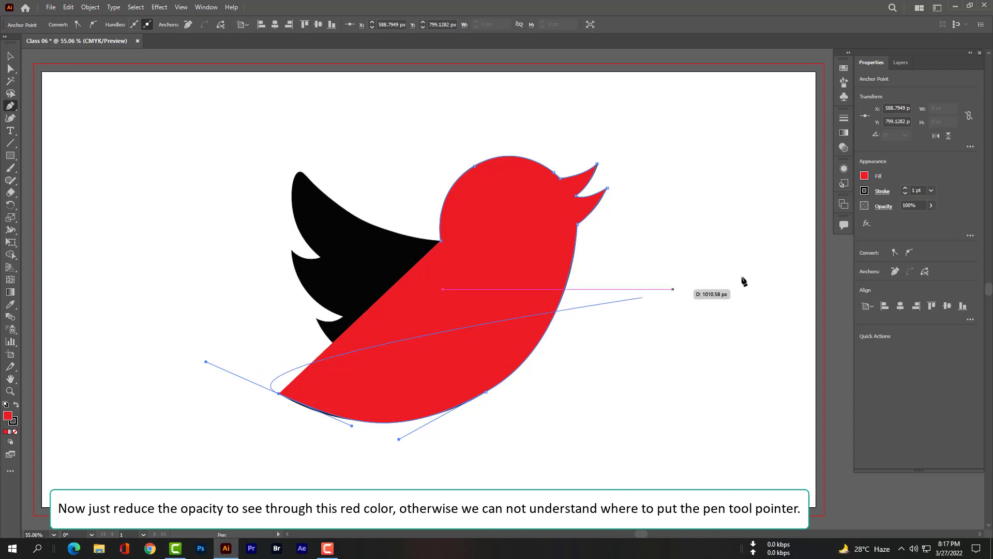
Step: Set the path's opacity to 36% and trace into the inner tail corner
click(931, 206)
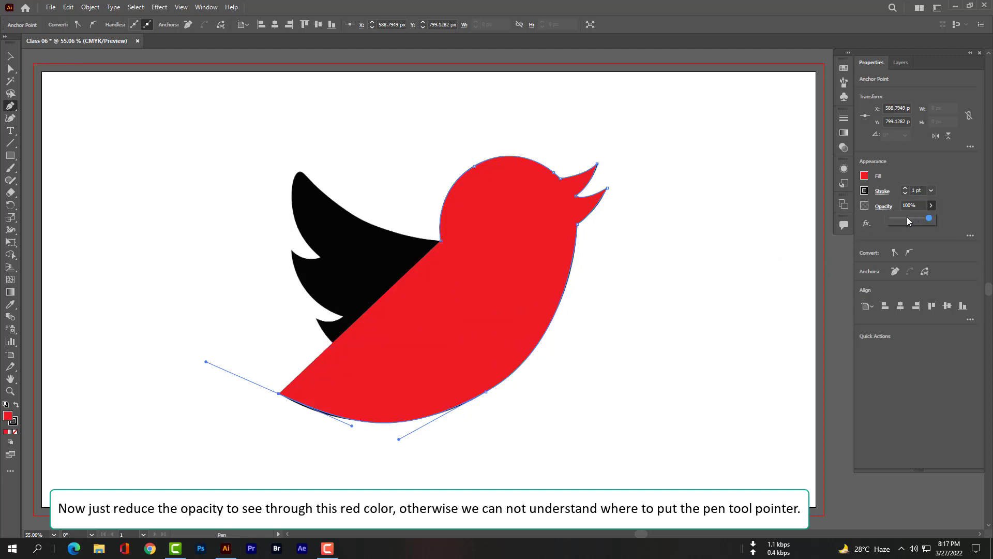
drag(906, 221, 906, 221)
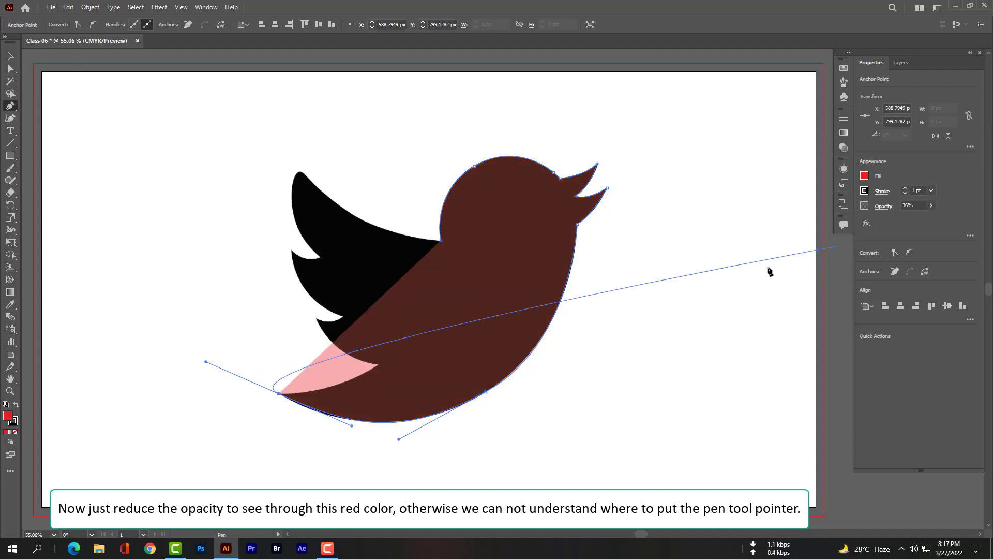
click(279, 393)
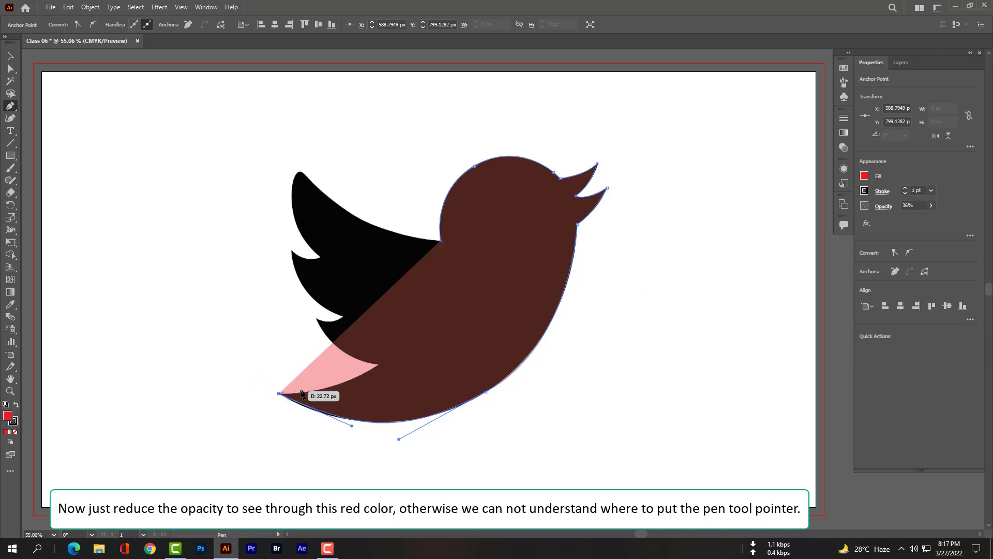
click(379, 366)
drag(380, 364, 419, 341)
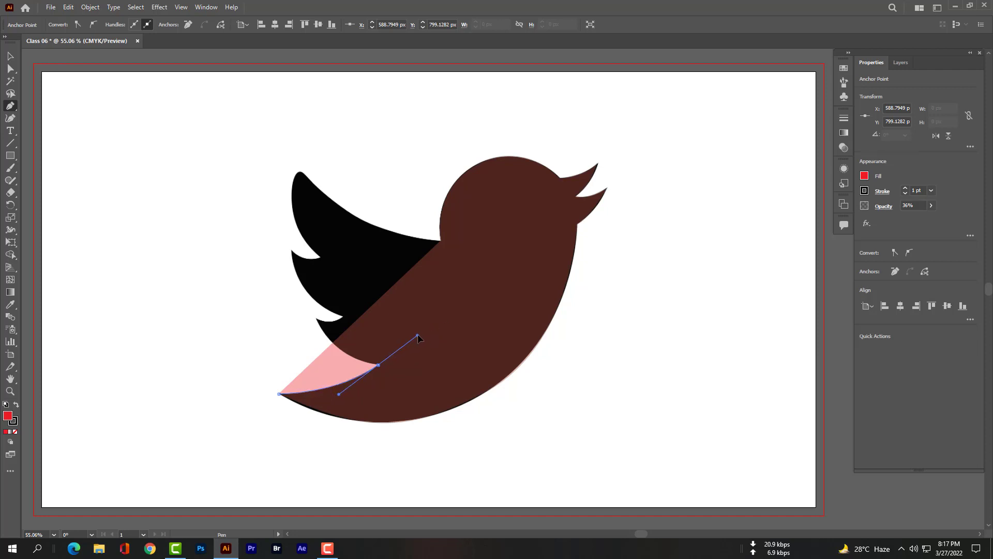
Step: Curve the path through the tail corner to the lowest wing feather notch
drag(419, 338, 418, 335)
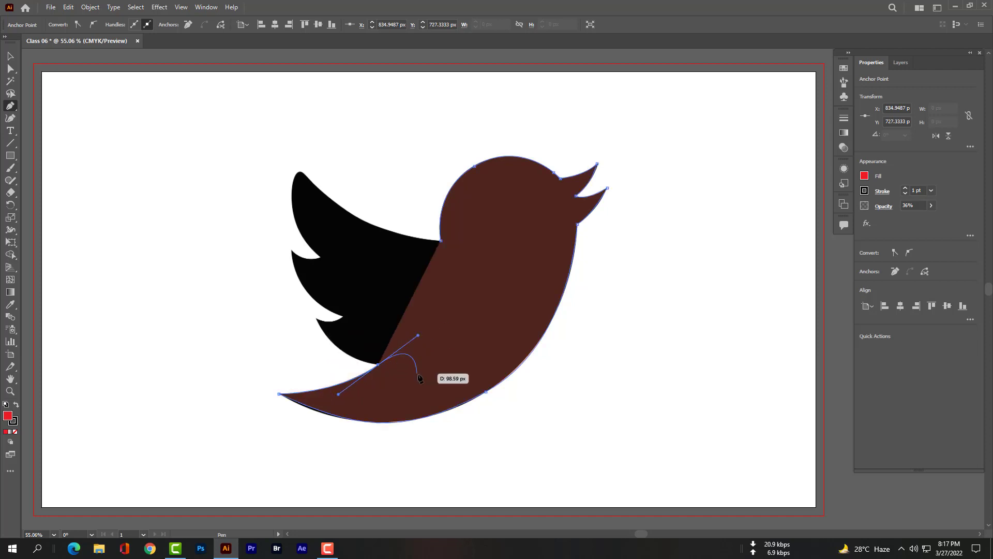
click(378, 365)
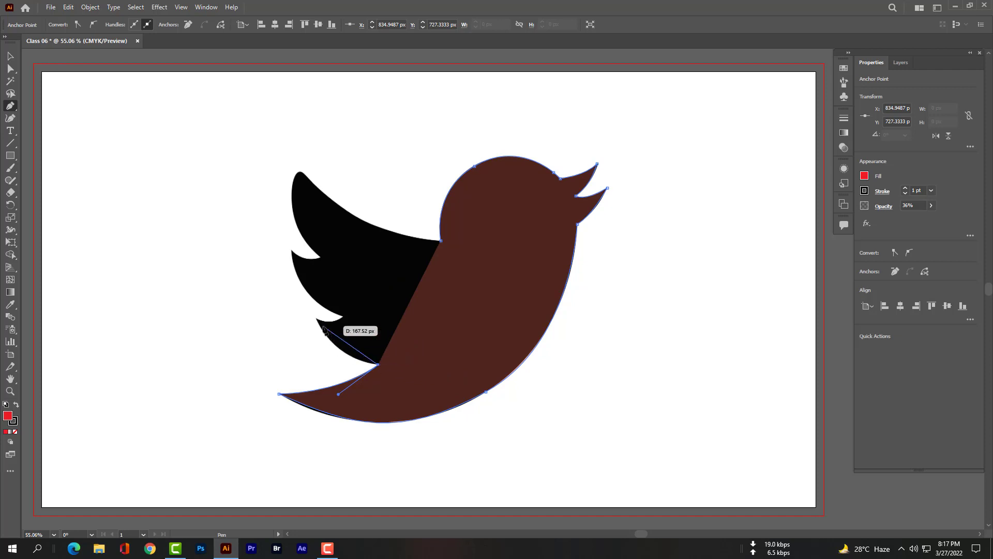
drag(317, 319, 296, 278)
drag(316, 318, 348, 307)
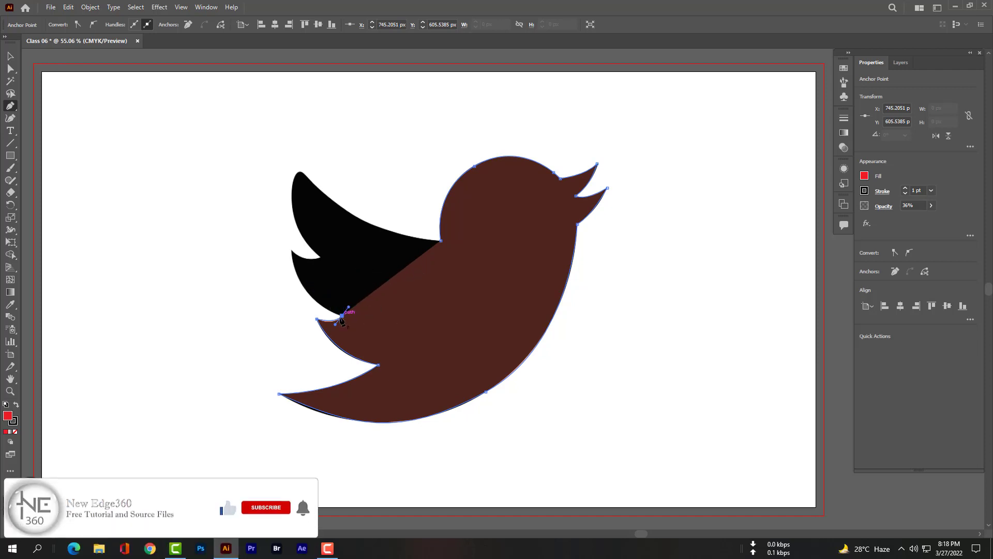
Step: Trace the middle feather tip, upper wing notch and wing tip, closing at the start anchor
click(342, 315)
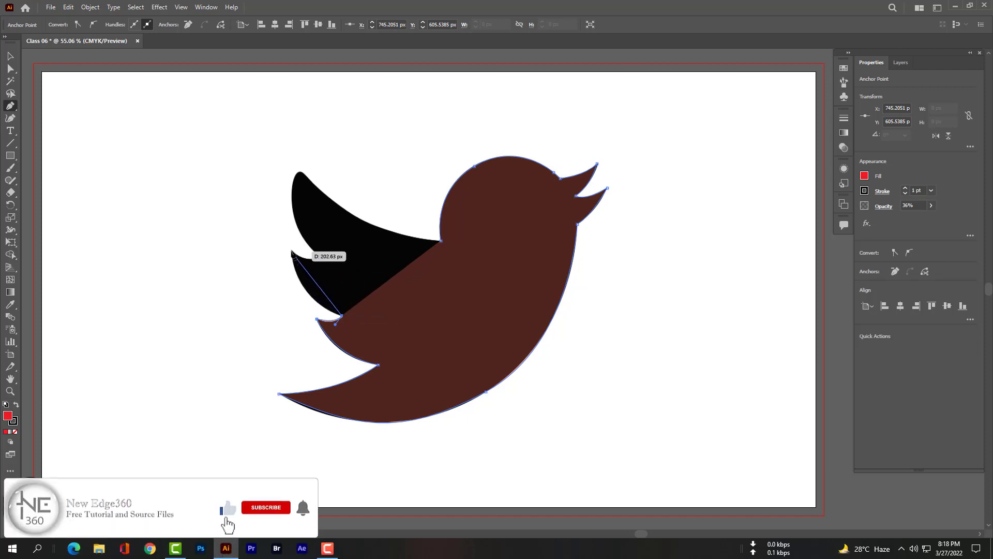
drag(292, 251, 292, 205)
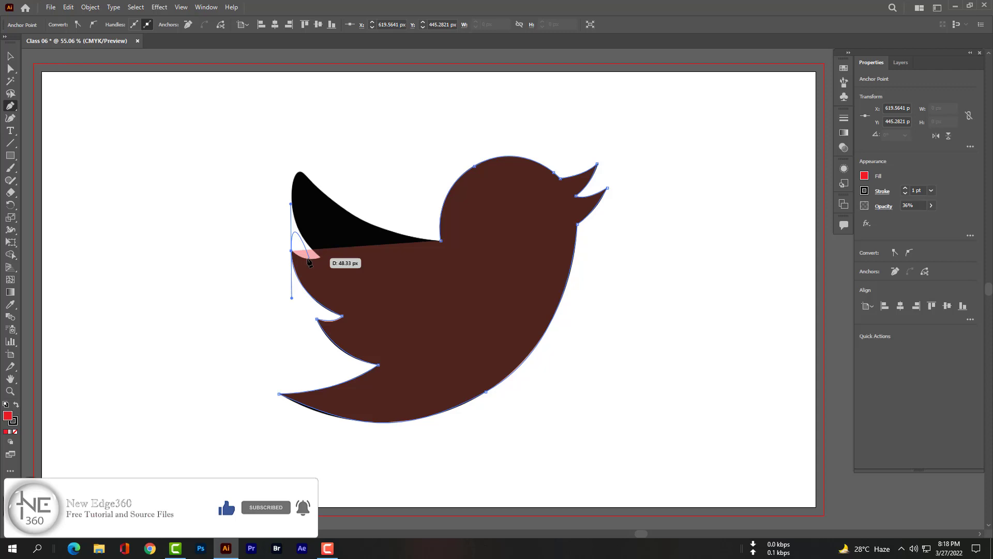
click(292, 252)
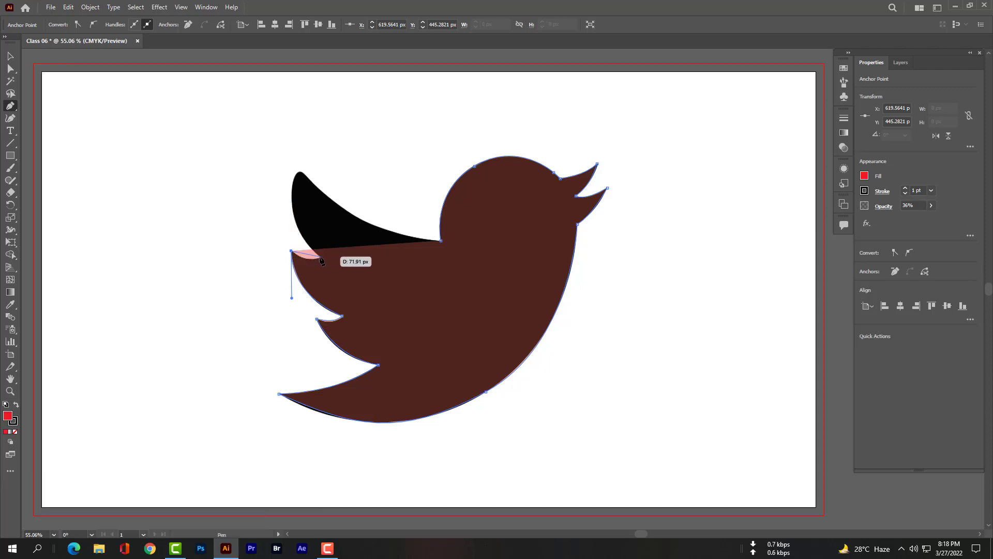
mouse_move(320, 258)
mouse_down()
mouse_move(340, 246)
mouse_move(329, 250)
mouse_up()
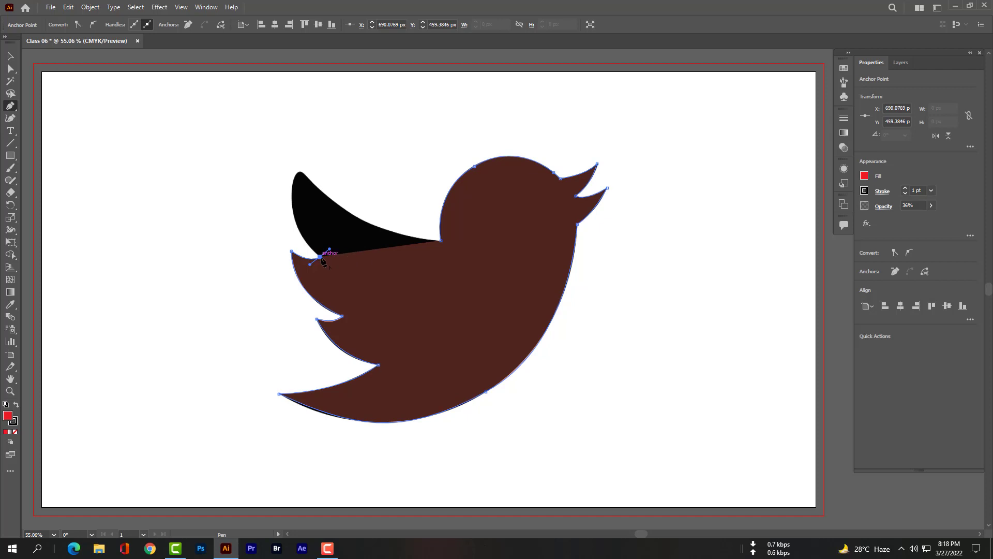
click(321, 257)
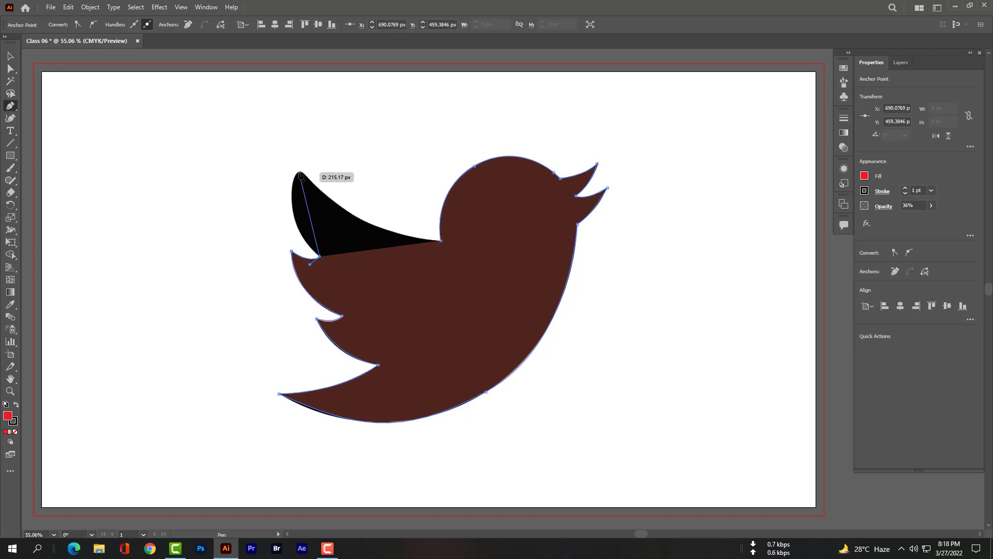
drag(300, 174, 327, 128)
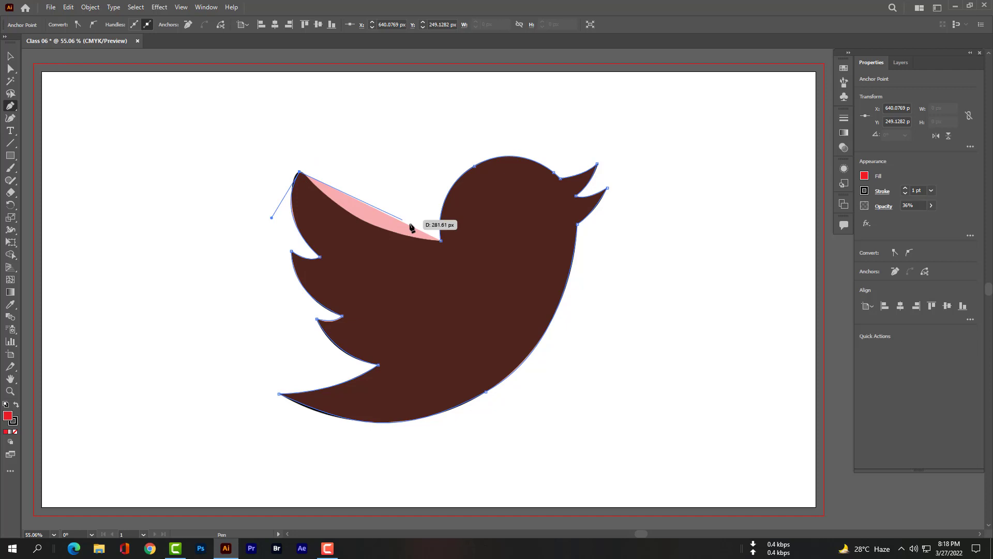
drag(441, 240, 507, 240)
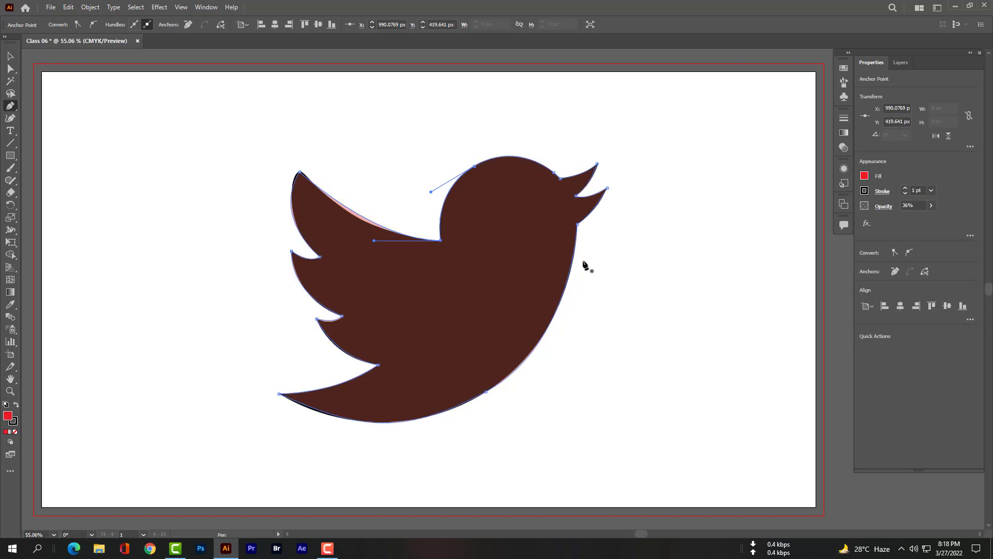
Step: Restore the path to 100% opacity, delete the linked bird image layer, and deselect everything
click(930, 207)
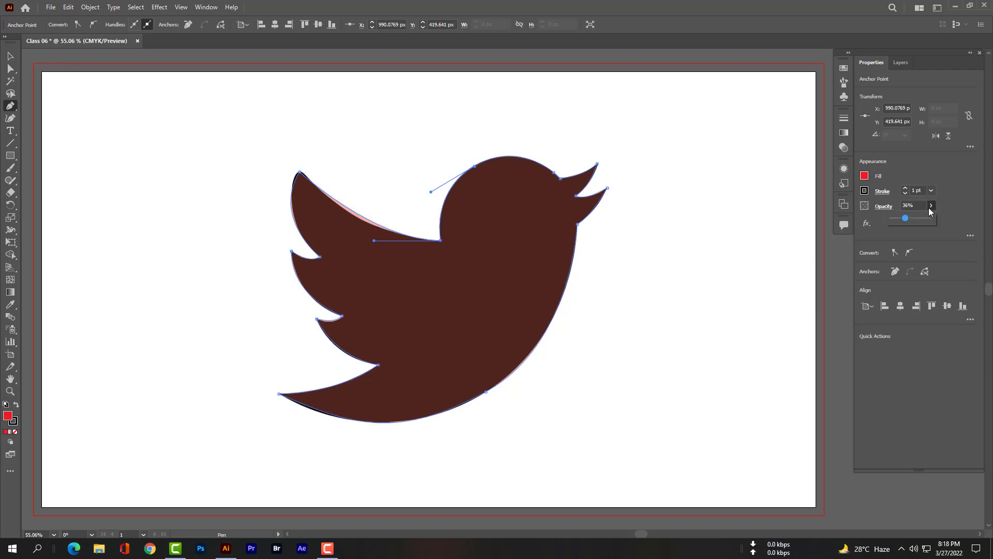
drag(921, 217, 943, 219)
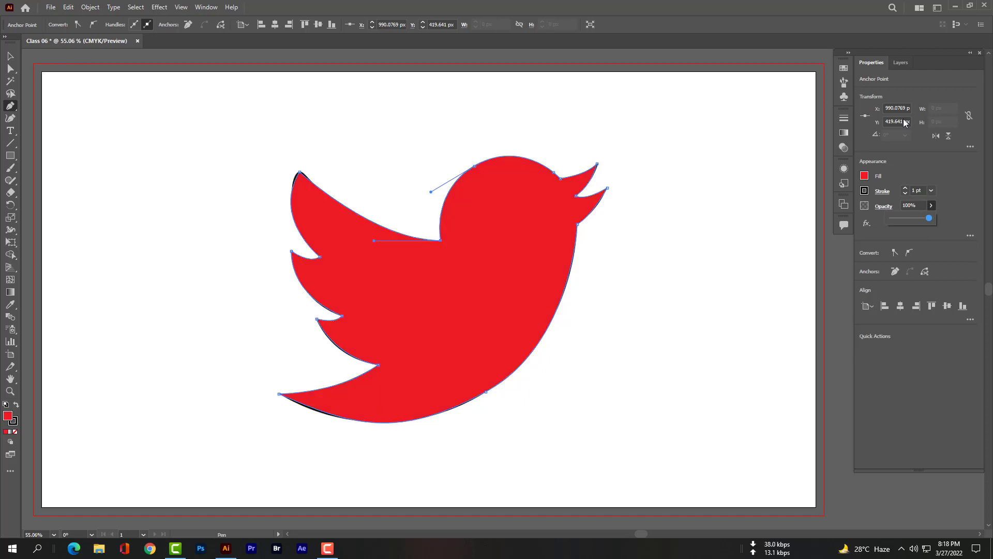
click(902, 63)
click(926, 102)
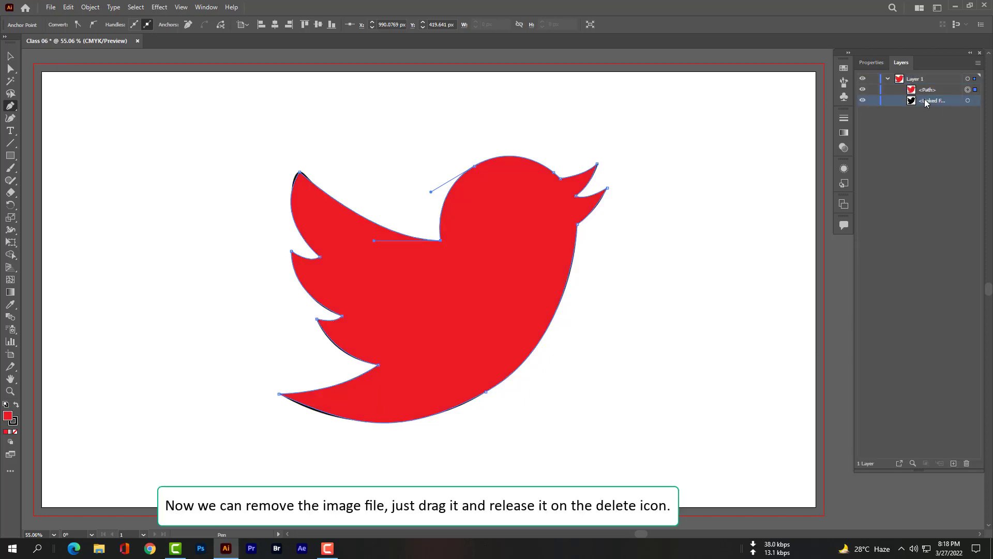
drag(930, 103, 968, 464)
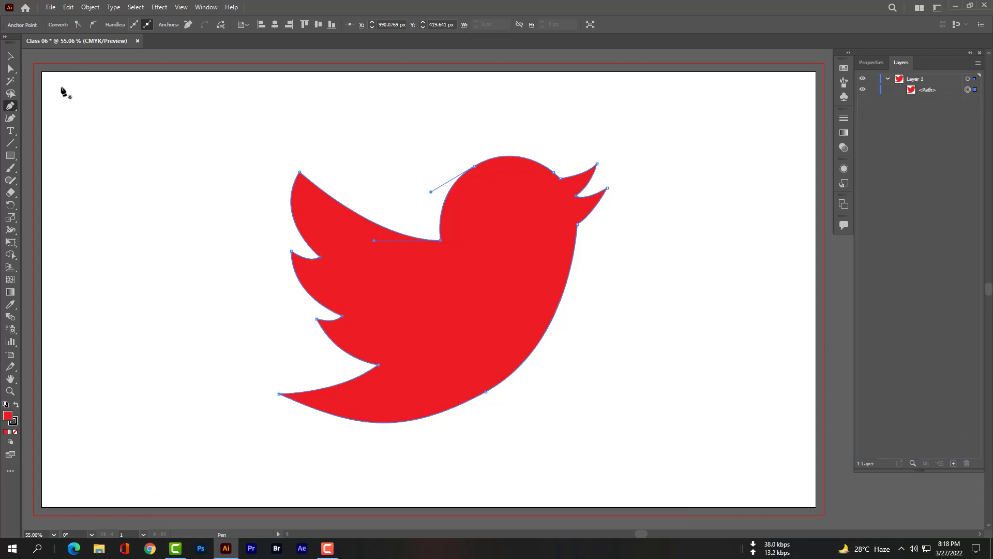
key(v)
click(105, 108)
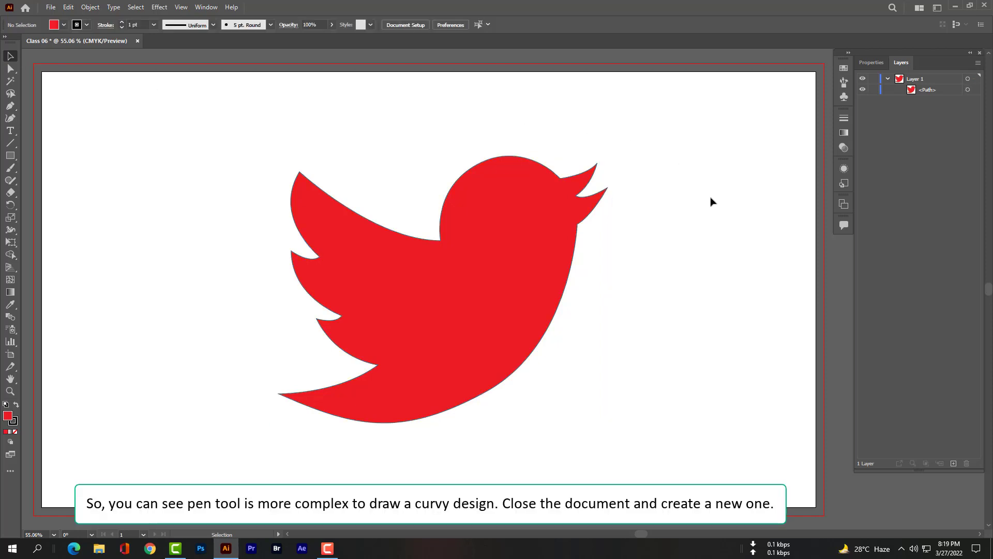
Step: Close the traced document and create a new 1920 × 1080 px document named 'Class 06'
click(138, 42)
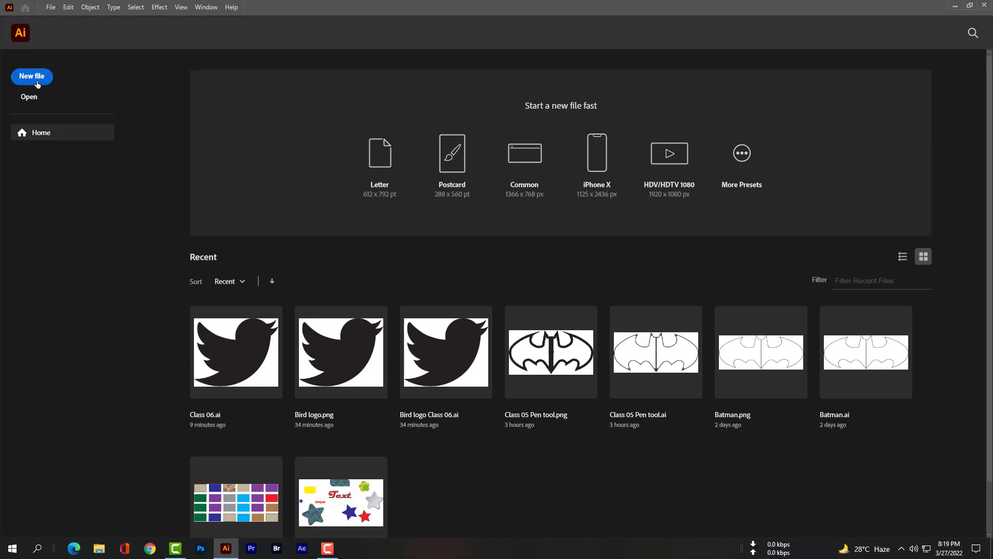
click(38, 85)
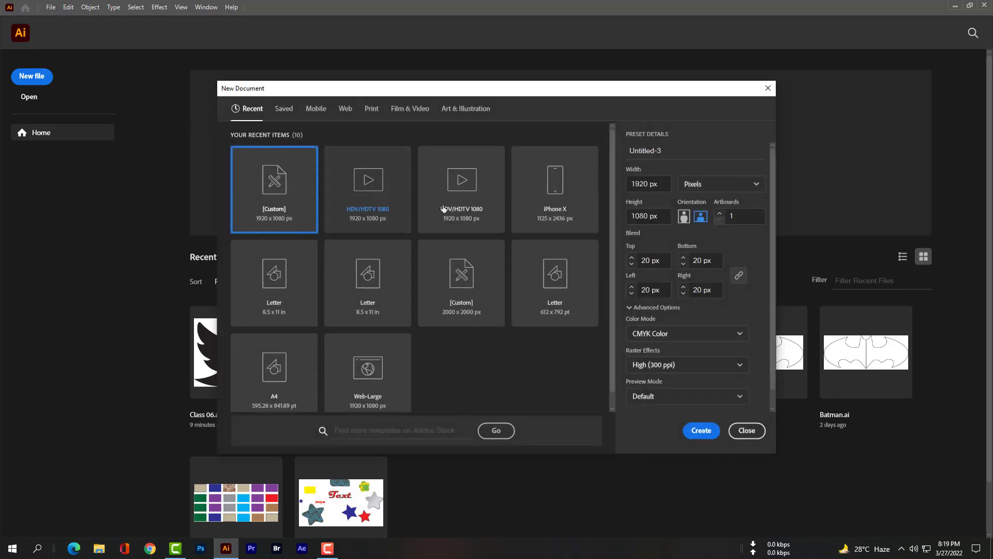
click(664, 158)
drag(668, 151, 625, 149)
text(Class 06)
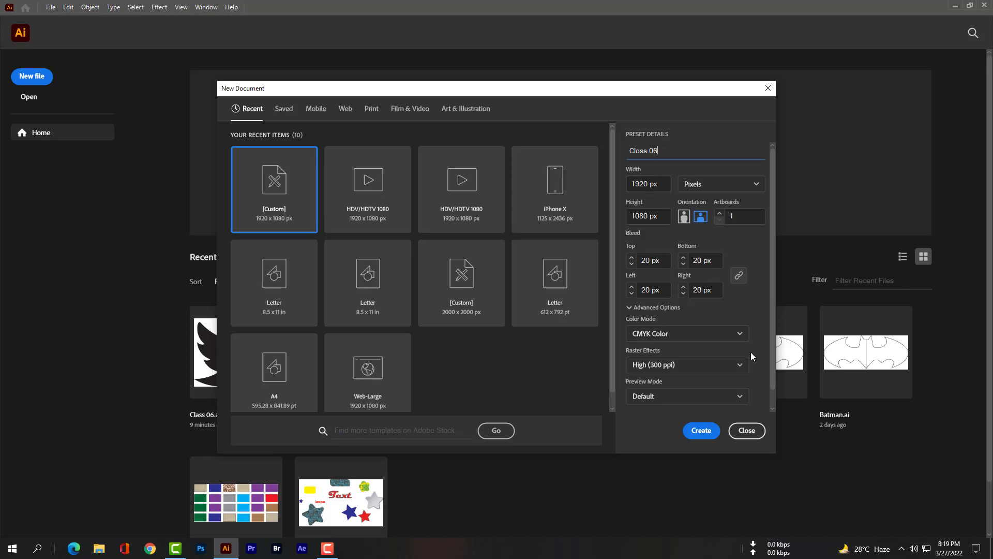
scroll(771, 357, down, 1)
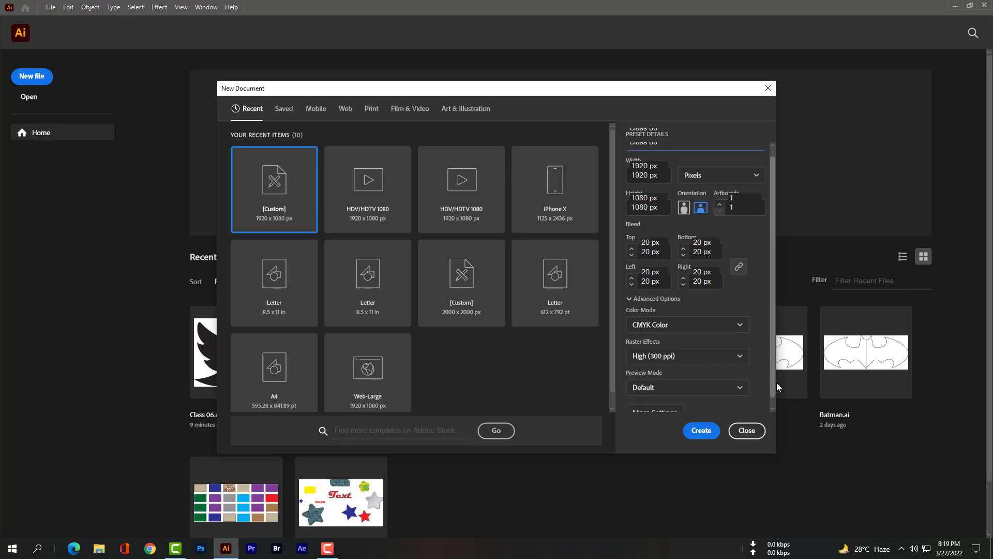
click(708, 433)
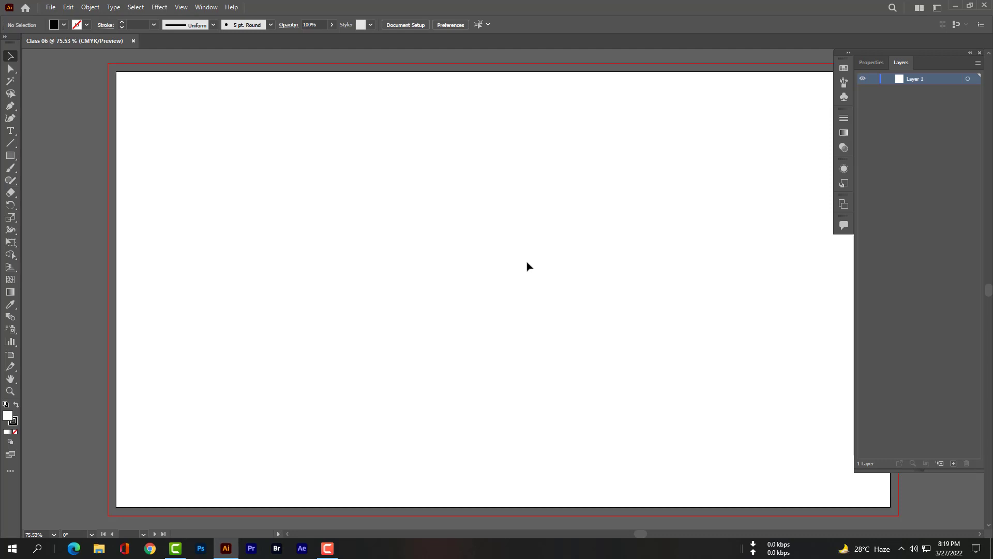
Step: Place Bird logo.png, enlarge it to about 681 × 622 px, and centre it on the artboard
scroll(166, 163, right, 3)
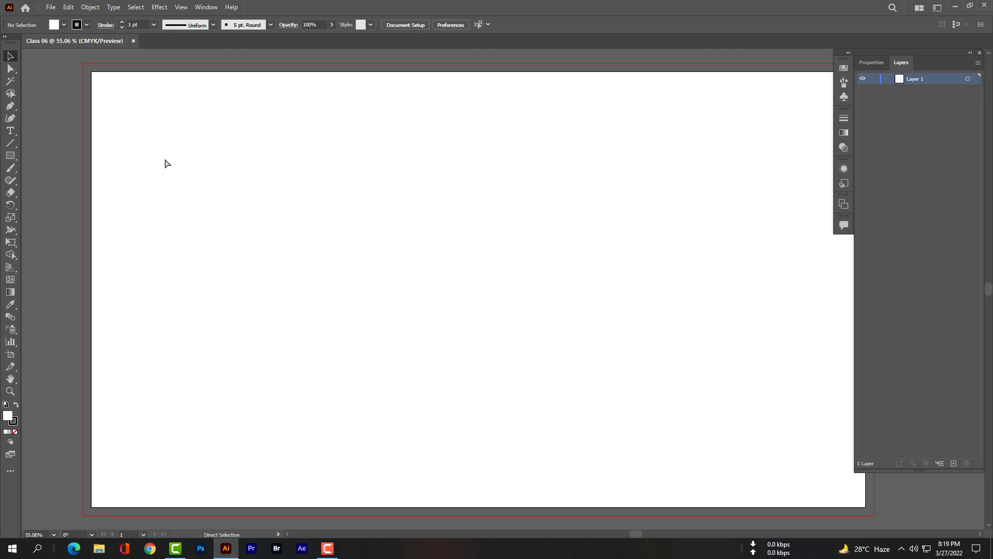
click(47, 8)
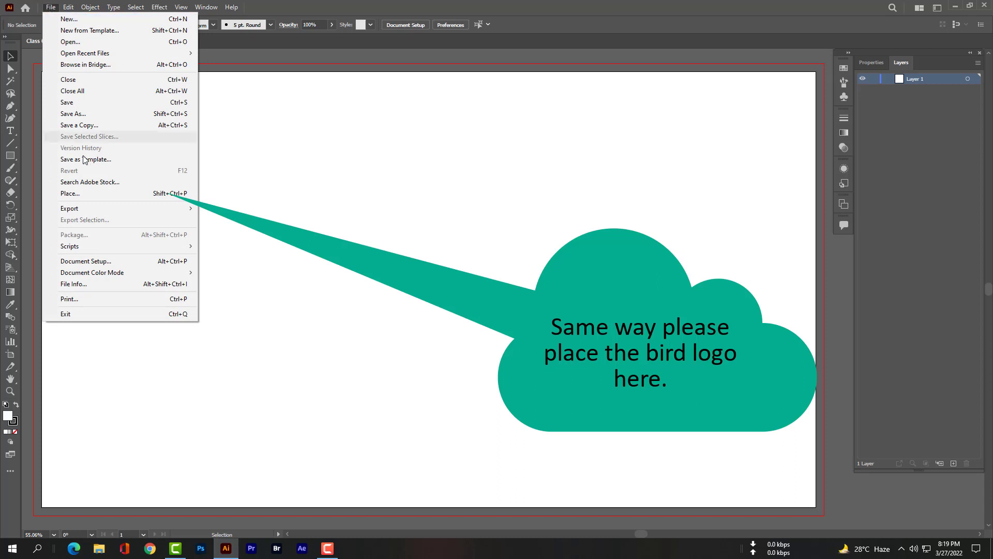
click(85, 191)
click(178, 88)
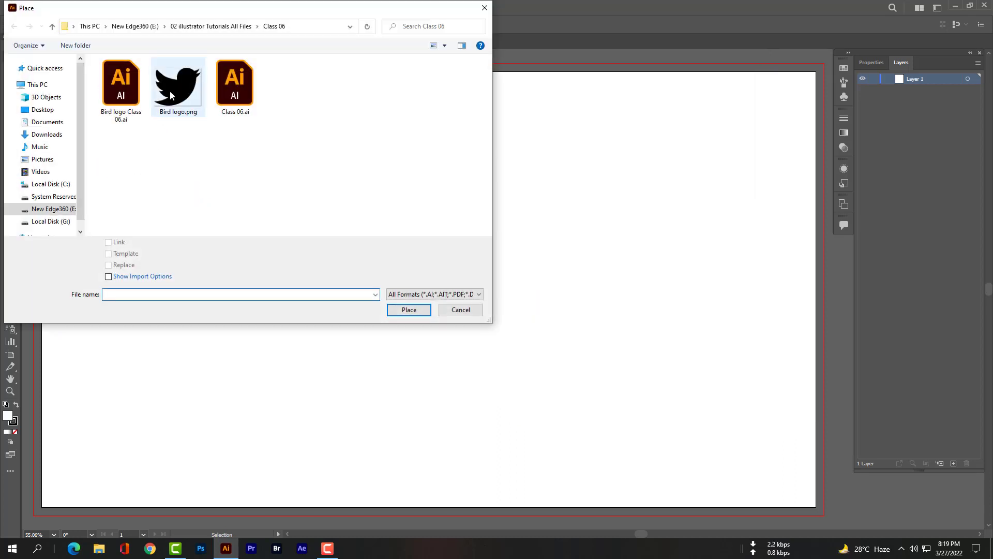
click(397, 309)
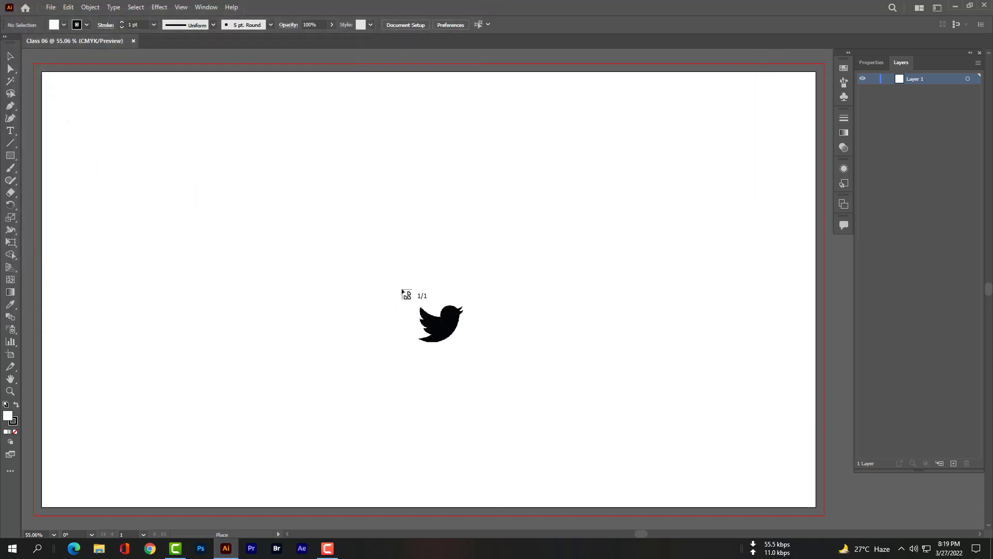
drag(91, 109, 323, 296)
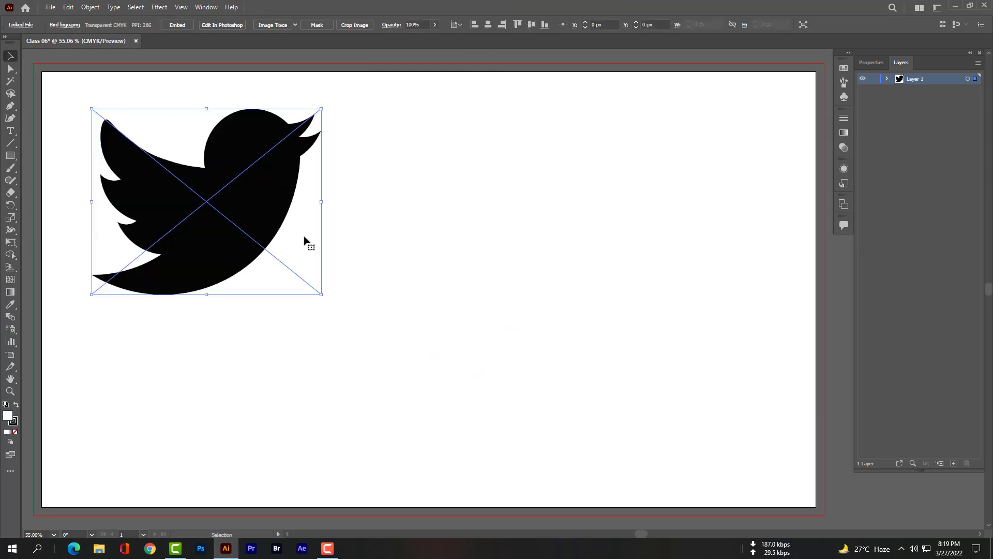
drag(214, 179, 420, 240)
drag(527, 355, 573, 420)
drag(511, 340, 496, 300)
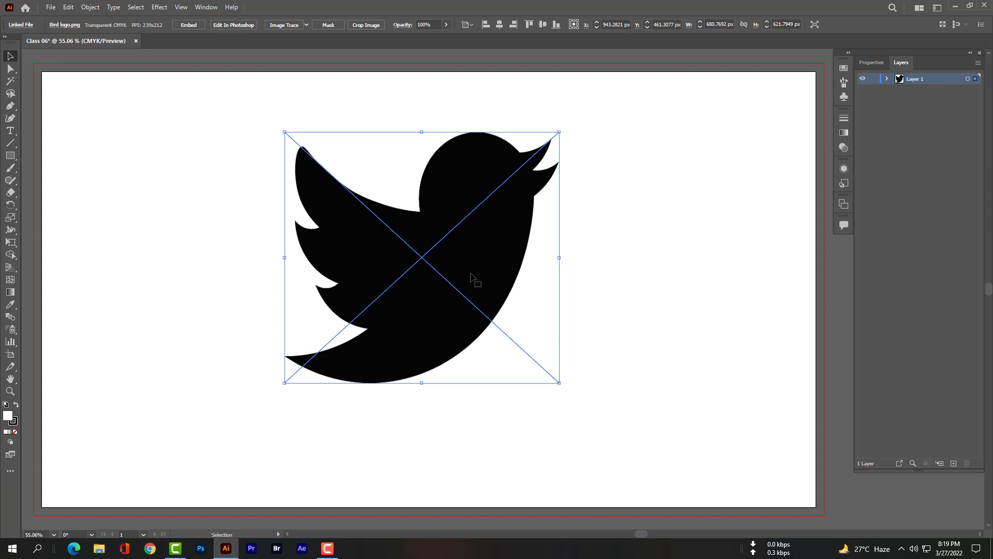
Step: Rename the <Linked File> sublayer under Layer 1 to 'Bird logo'
click(887, 79)
click(925, 91)
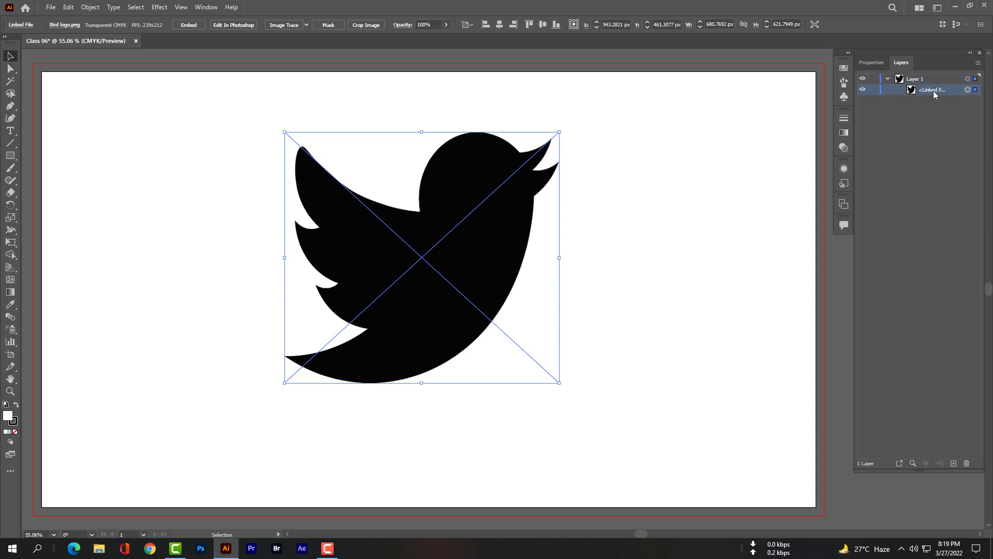
double_click(933, 91)
text(Bird logo)
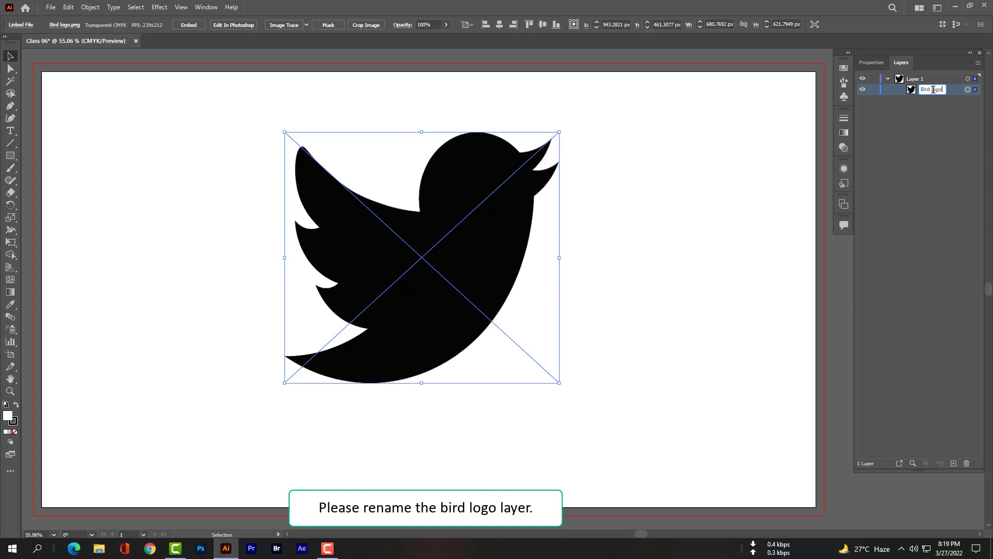
key(Return)
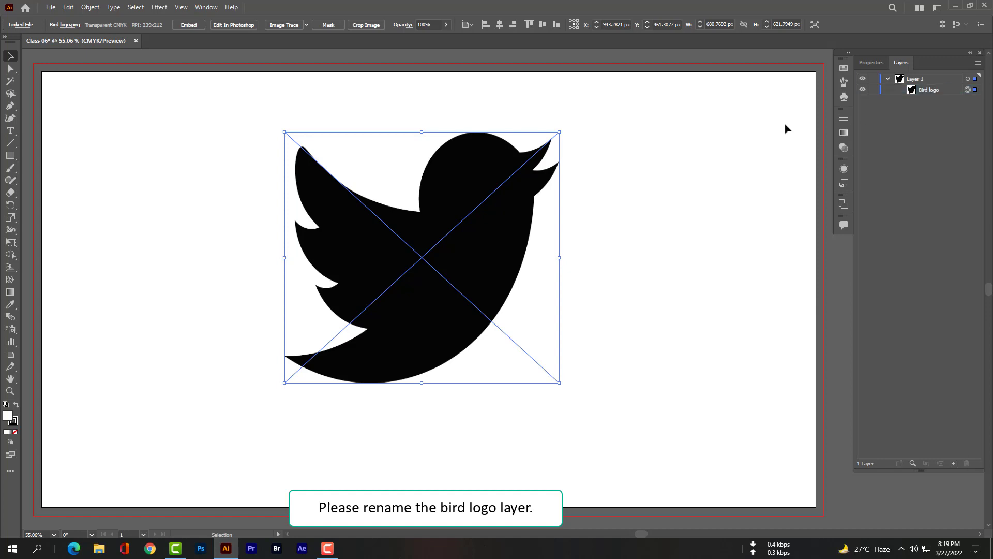
Step: With the Curvature tool, place points from the tail tip, along the right edge, around both beak tips and to the back of the head
click(858, 63)
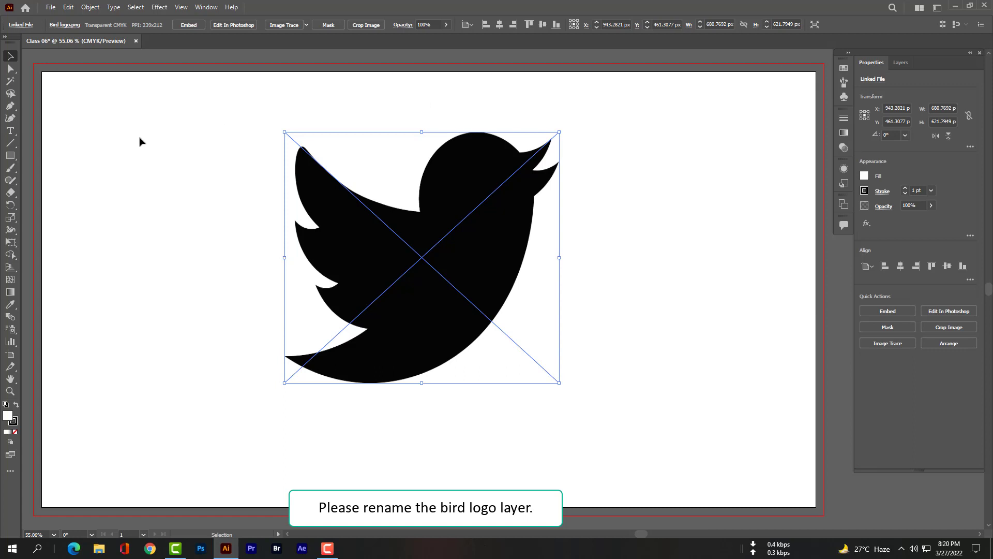
click(11, 118)
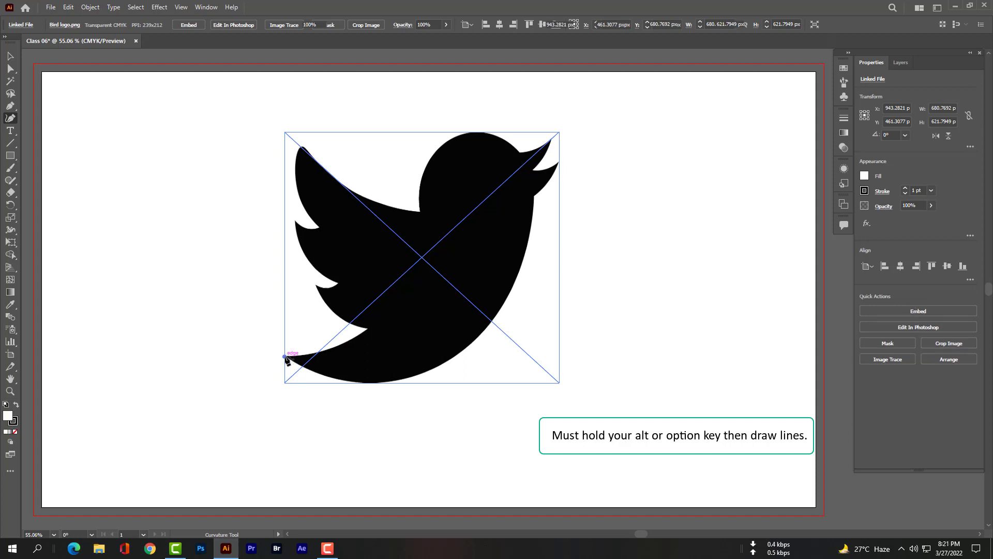
click(285, 356)
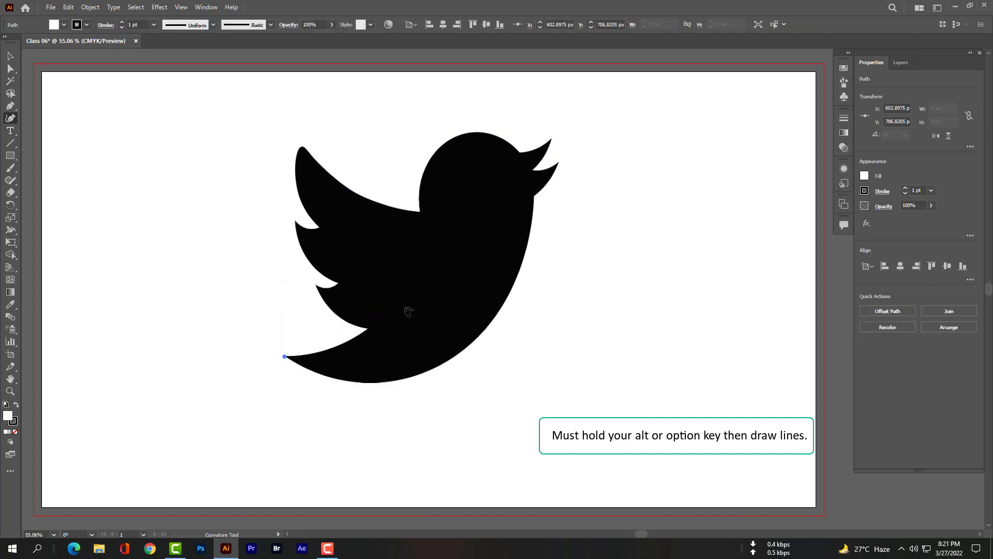
click(533, 195)
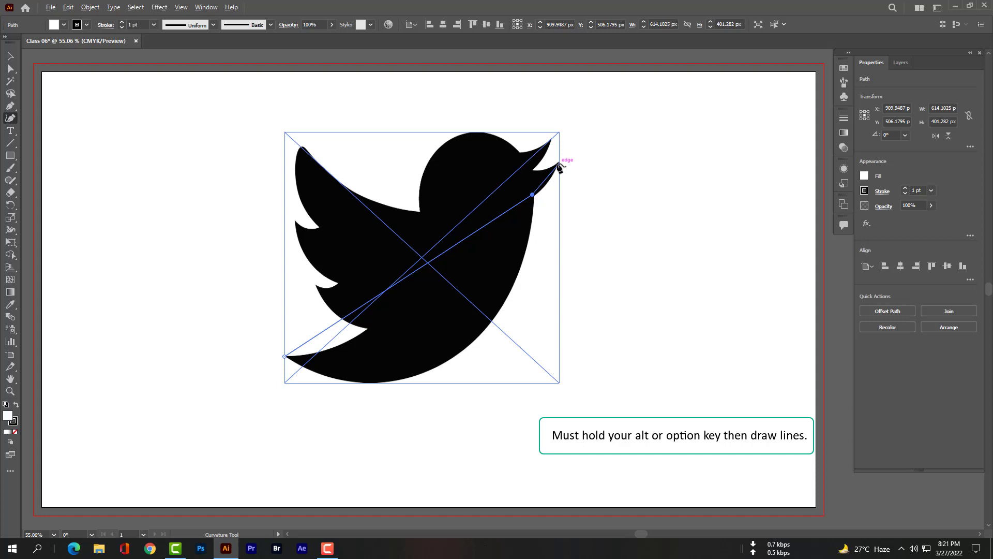
click(559, 162)
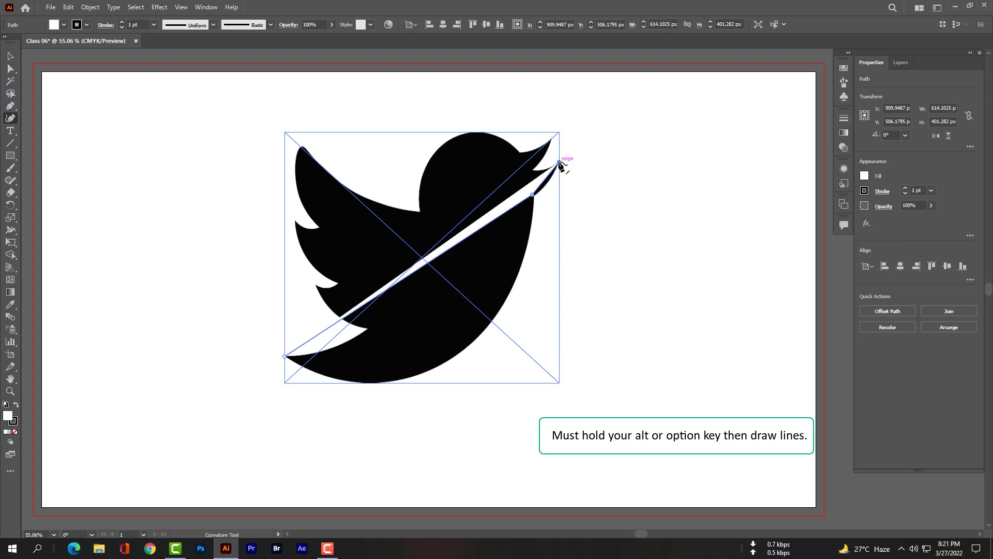
click(533, 168)
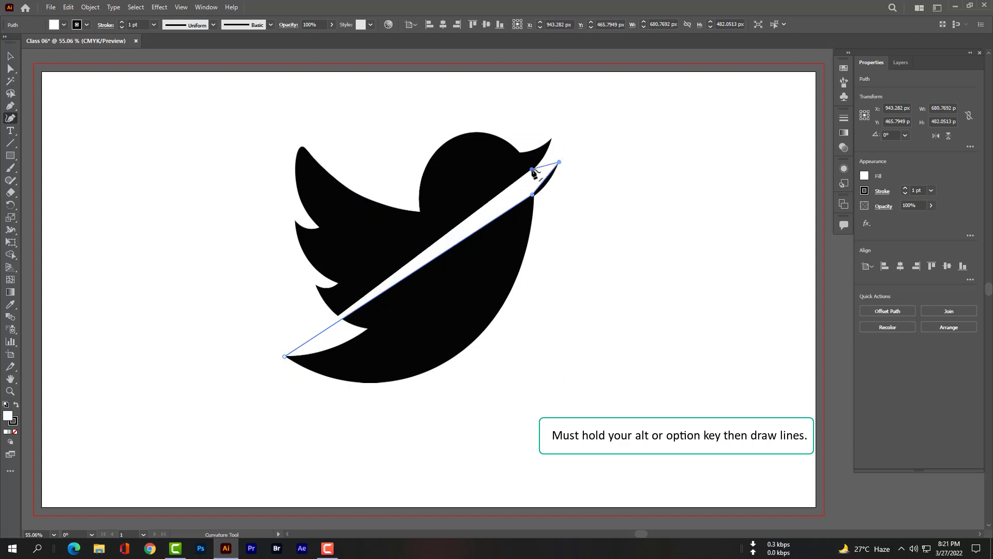
click(551, 139)
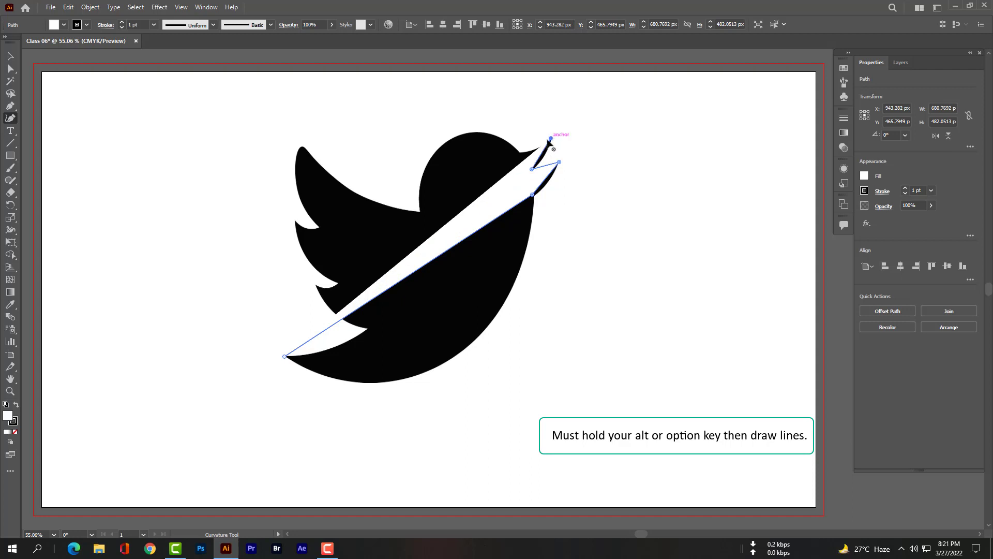
click(521, 153)
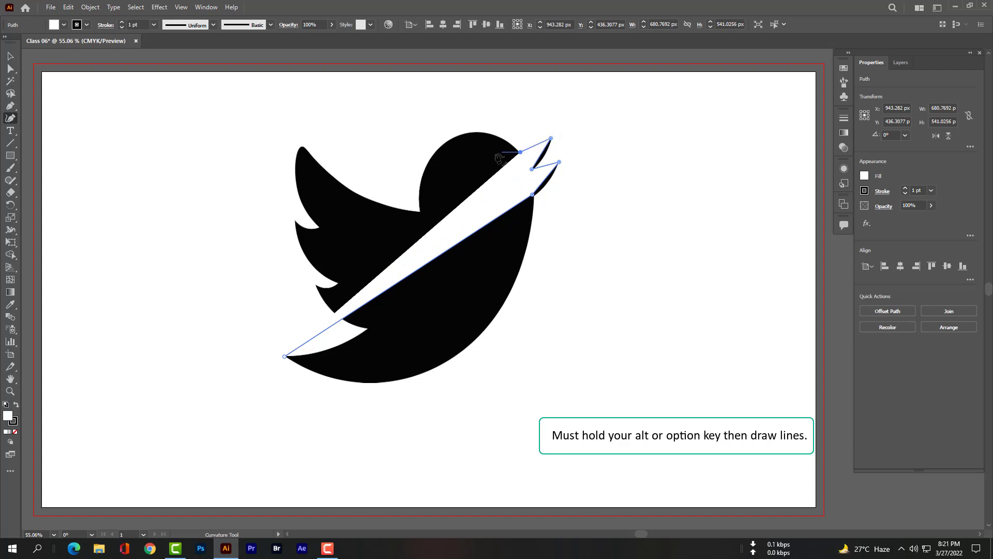
click(423, 212)
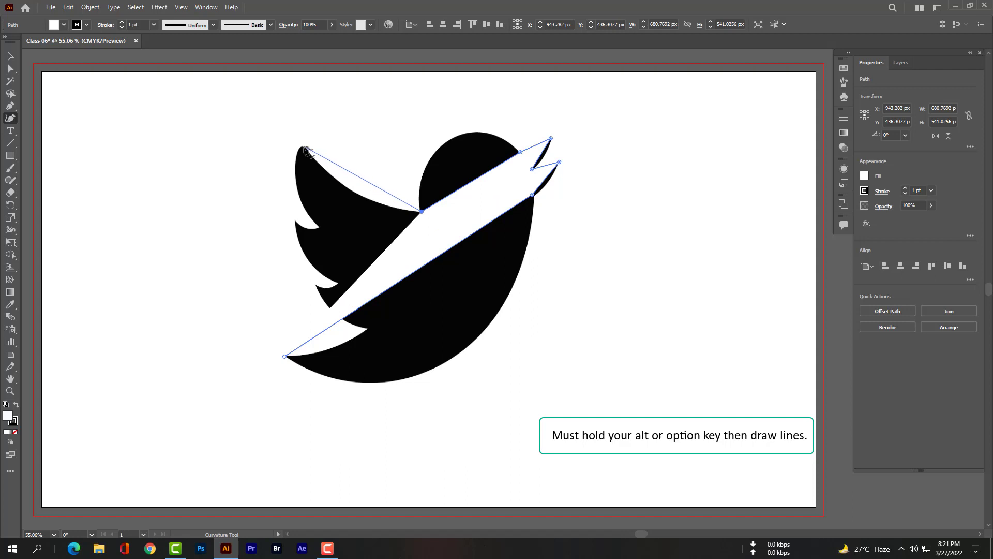
Step: Add a point at the upper-left wing tip and give the path a red fill at 18% opacity
click(304, 148)
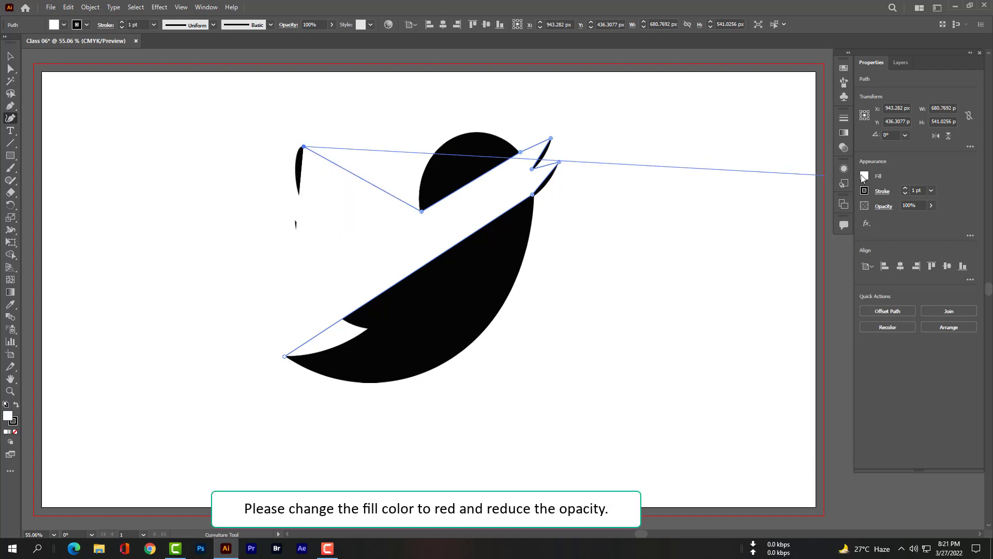
click(864, 176)
click(780, 213)
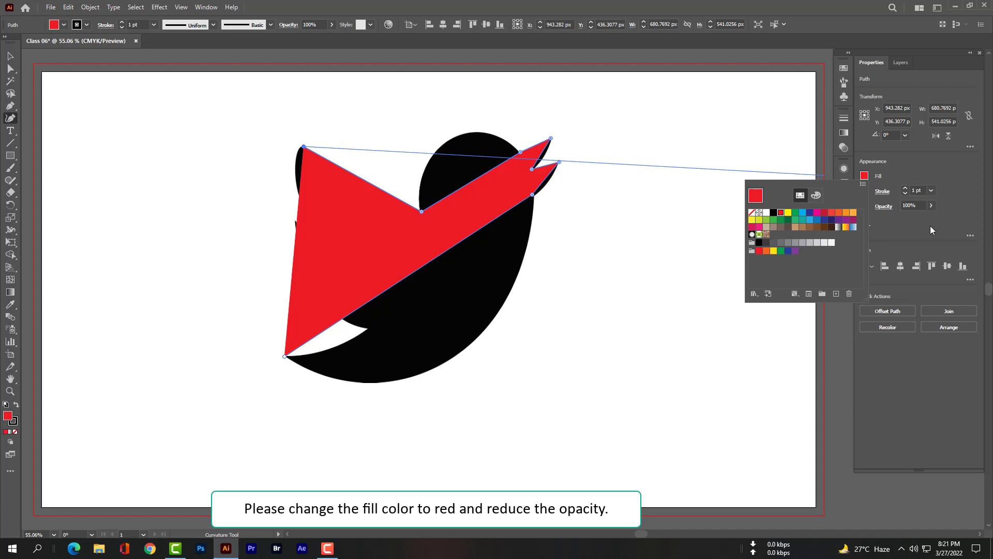
click(939, 219)
click(931, 205)
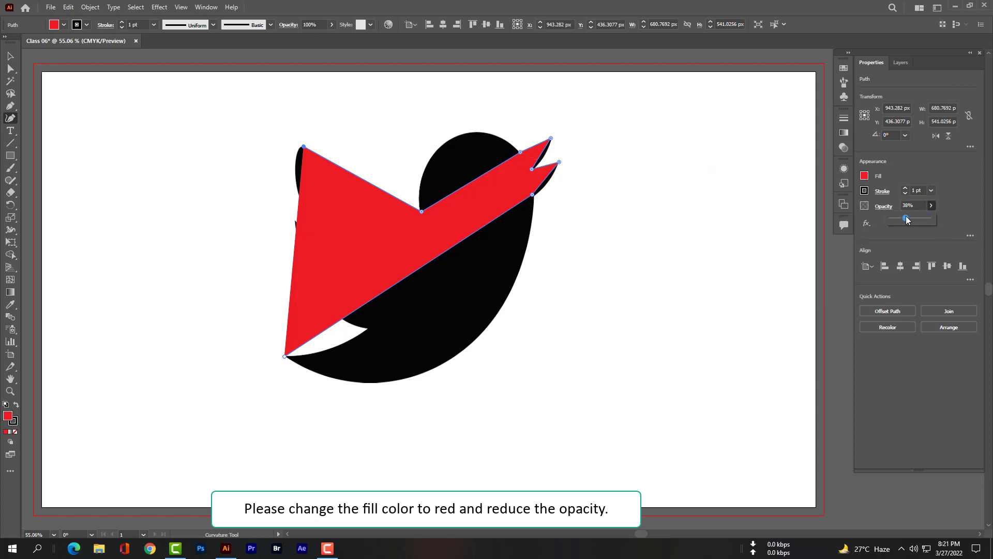
drag(906, 215, 899, 218)
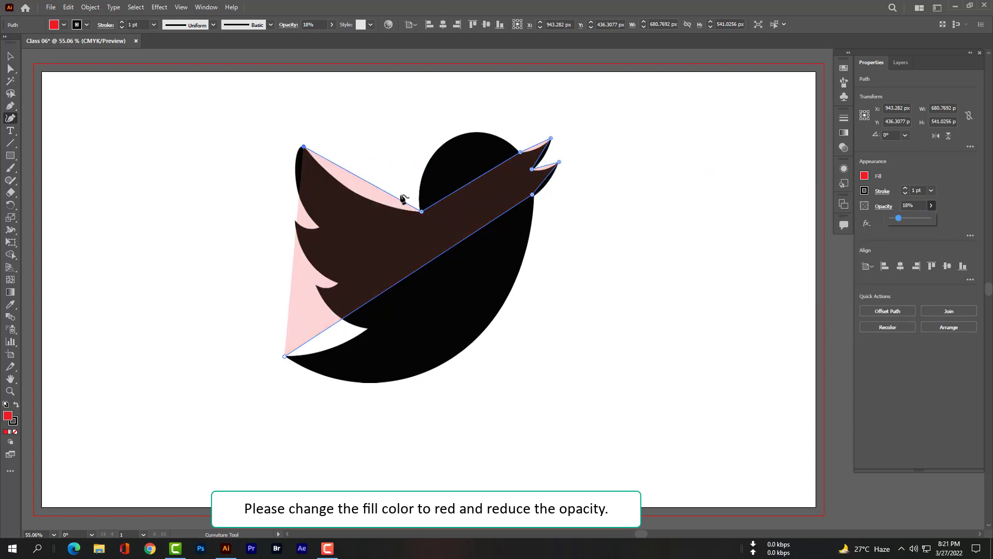
Step: Add points down the wing notches and tips, then close the path at the tail tip
click(320, 226)
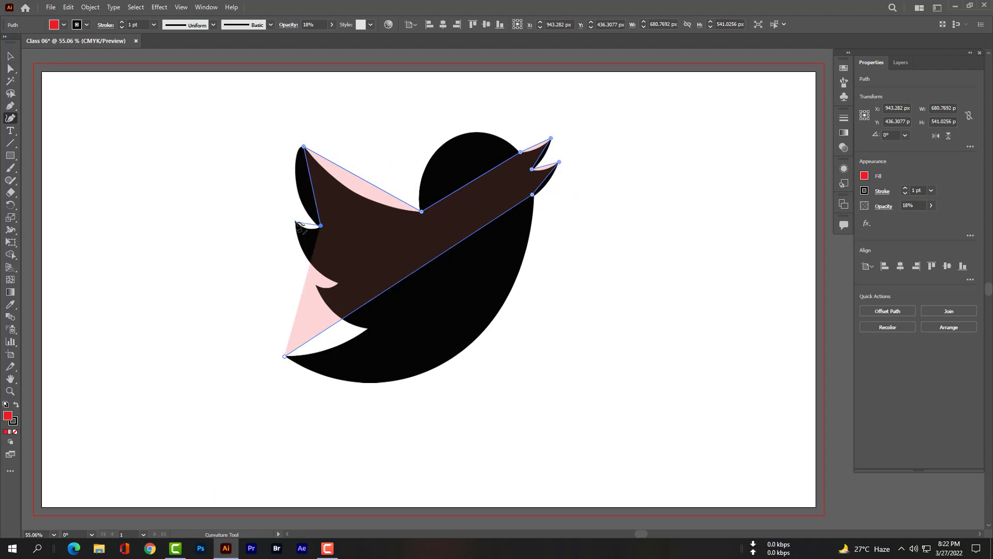
click(295, 222)
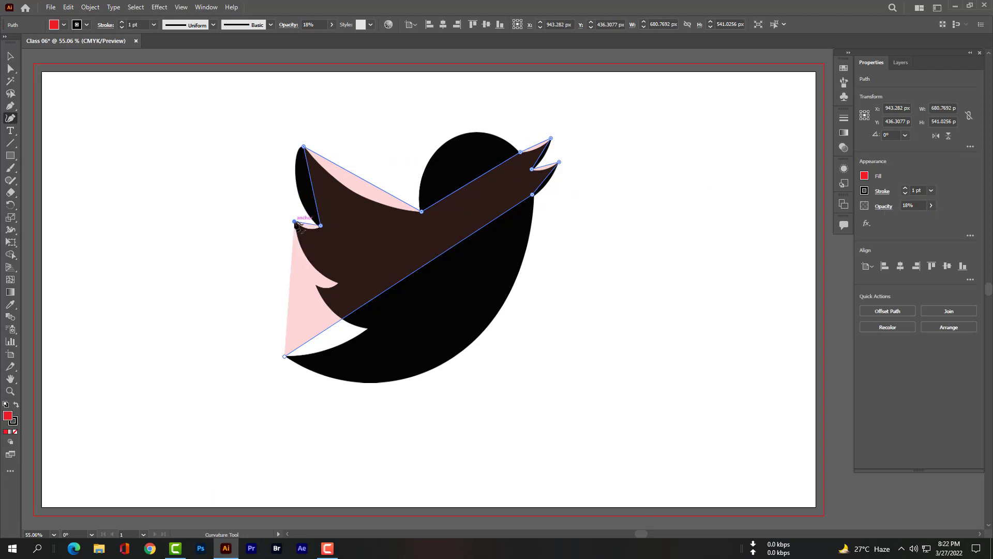
click(339, 283)
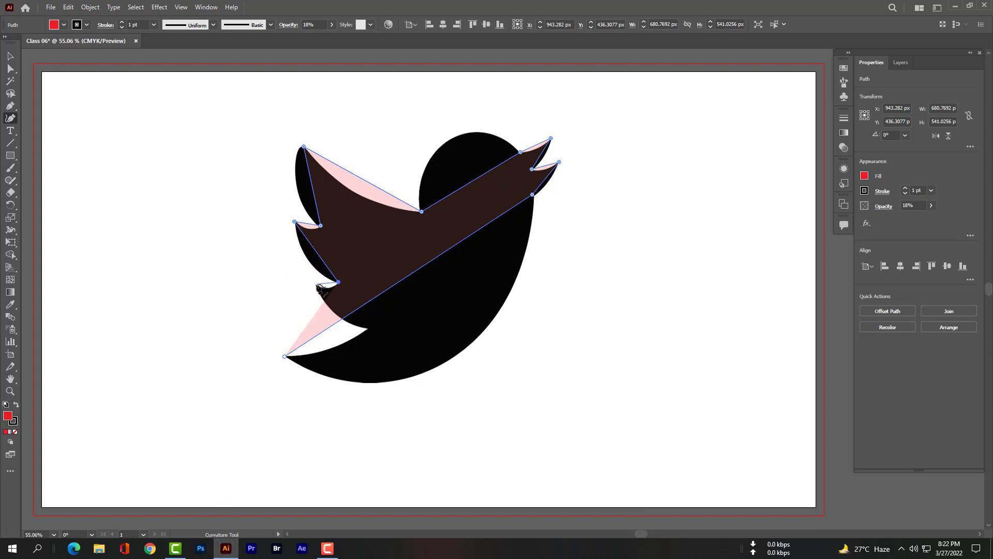
click(317, 284)
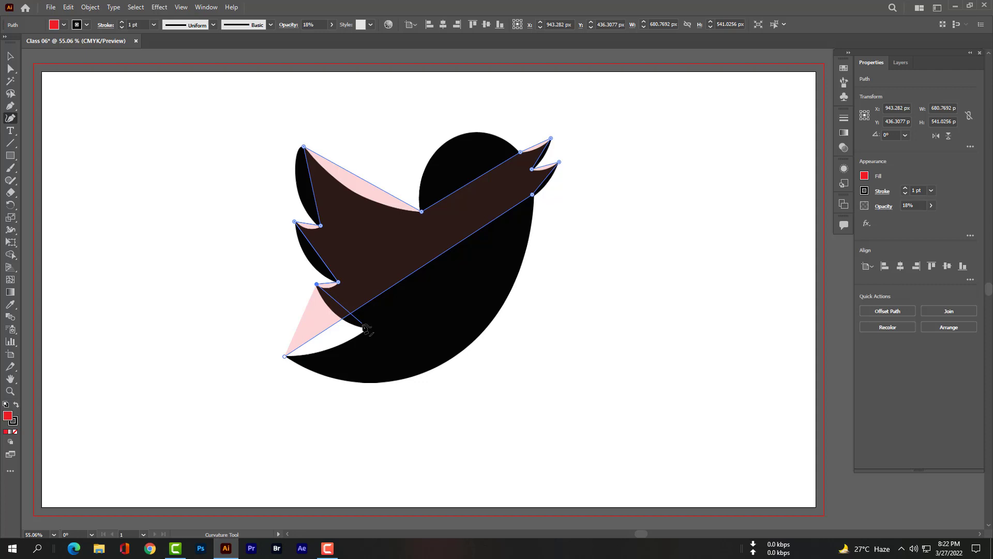
click(368, 328)
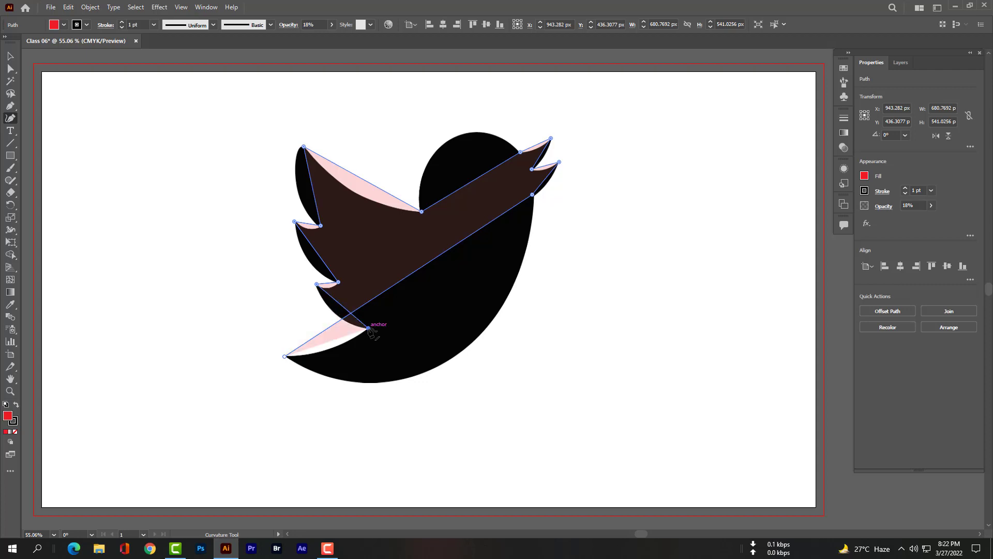
click(285, 356)
click(286, 357)
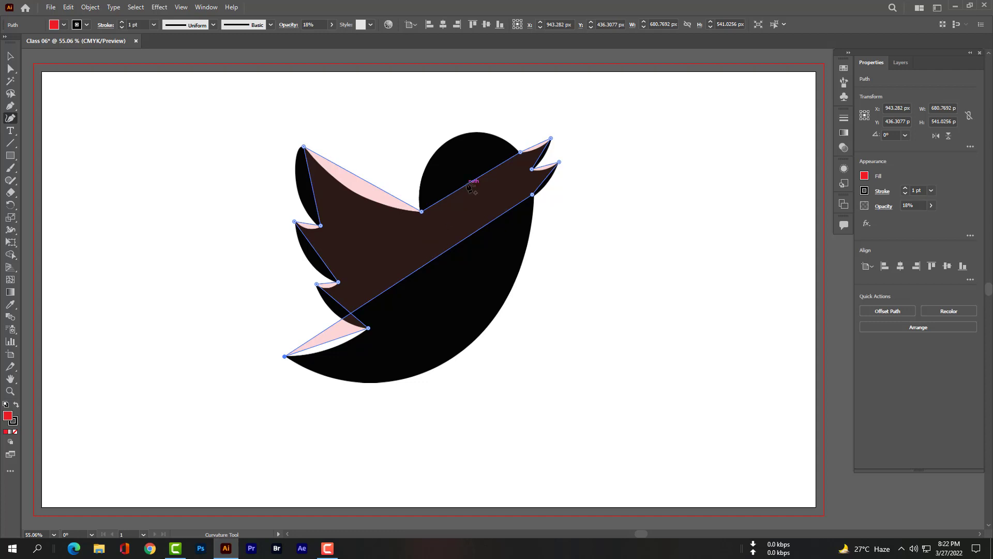
Step: Curve the top edge along the head and reshape the curves under the beak with added points
drag(470, 185, 462, 136)
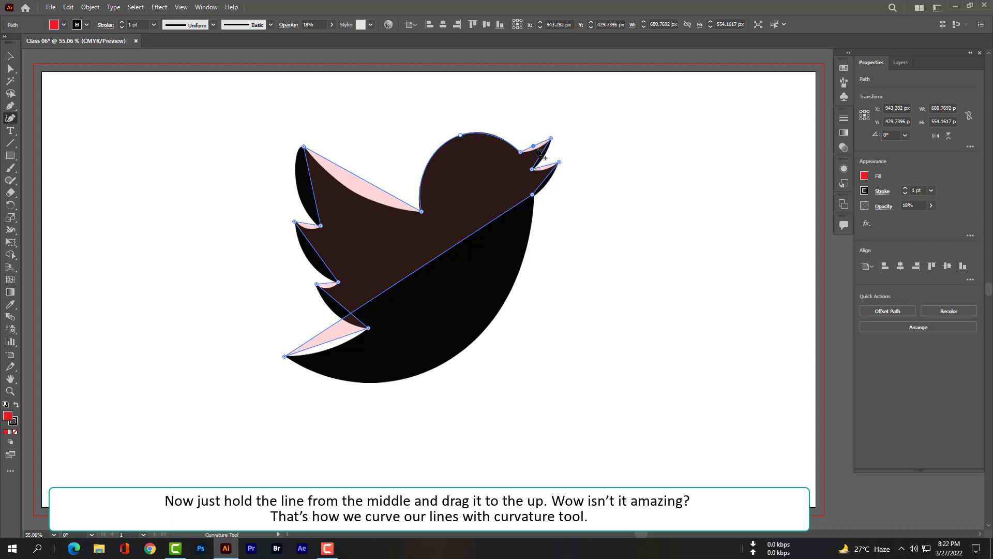
click(544, 155)
drag(546, 168, 544, 170)
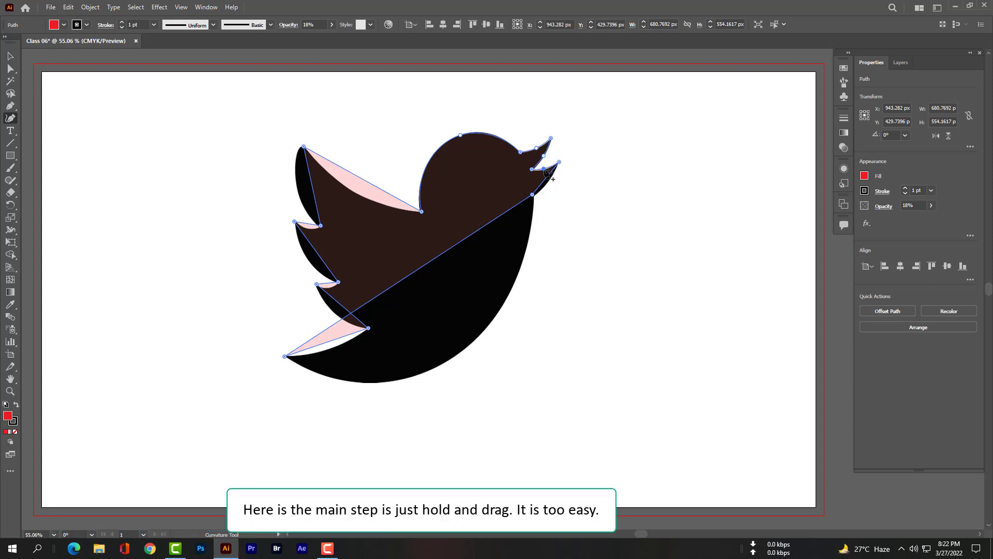
click(545, 179)
drag(546, 179, 549, 181)
Step: Bend the belly, lower tail, tail-to-wing and lower wing edges to match the bird's outline
drag(453, 249, 419, 376)
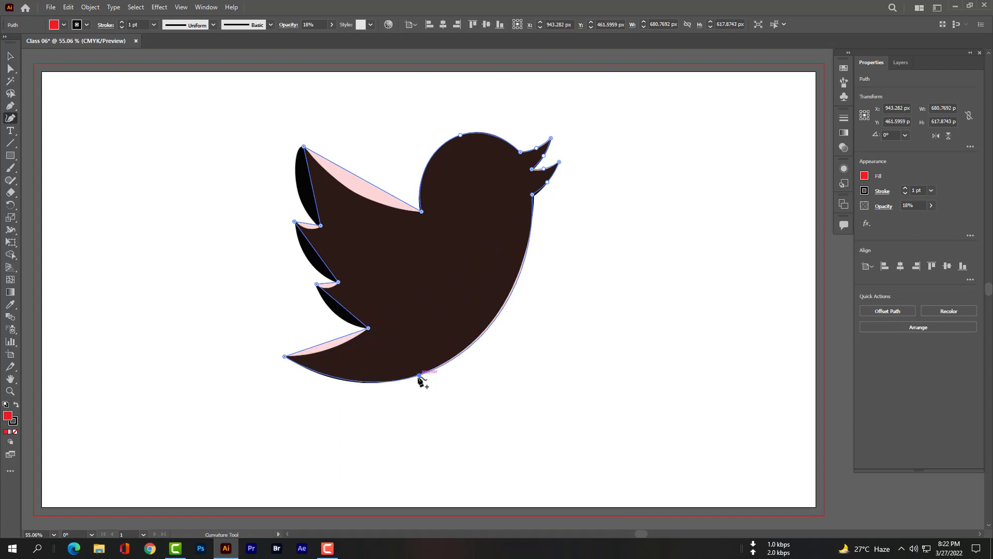
click(333, 341)
drag(334, 341, 331, 348)
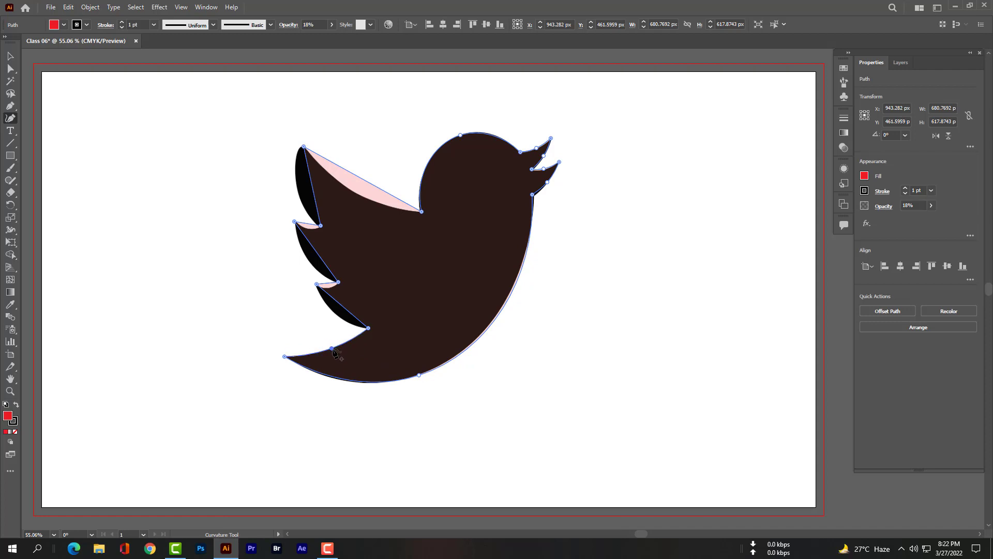
drag(341, 304, 337, 313)
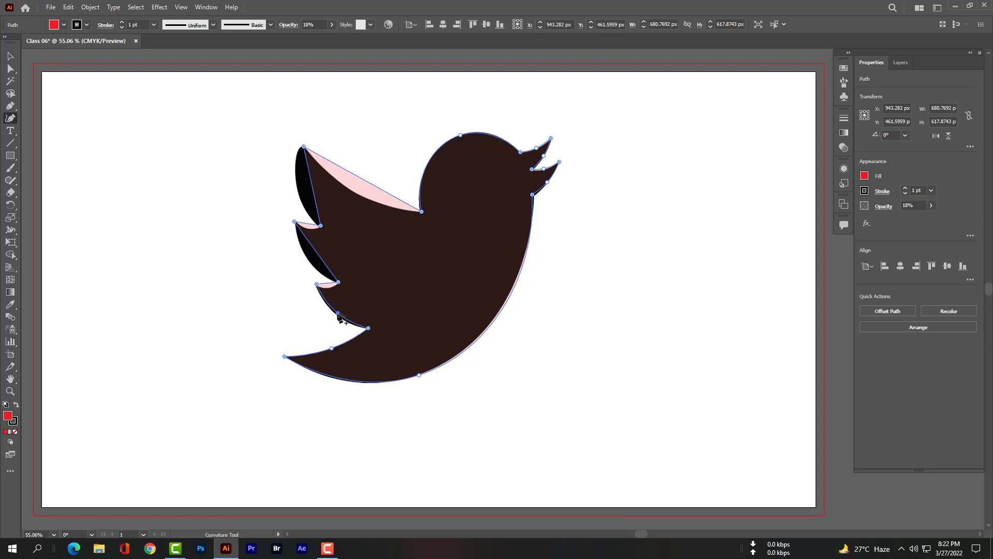
click(327, 285)
drag(328, 285, 310, 262)
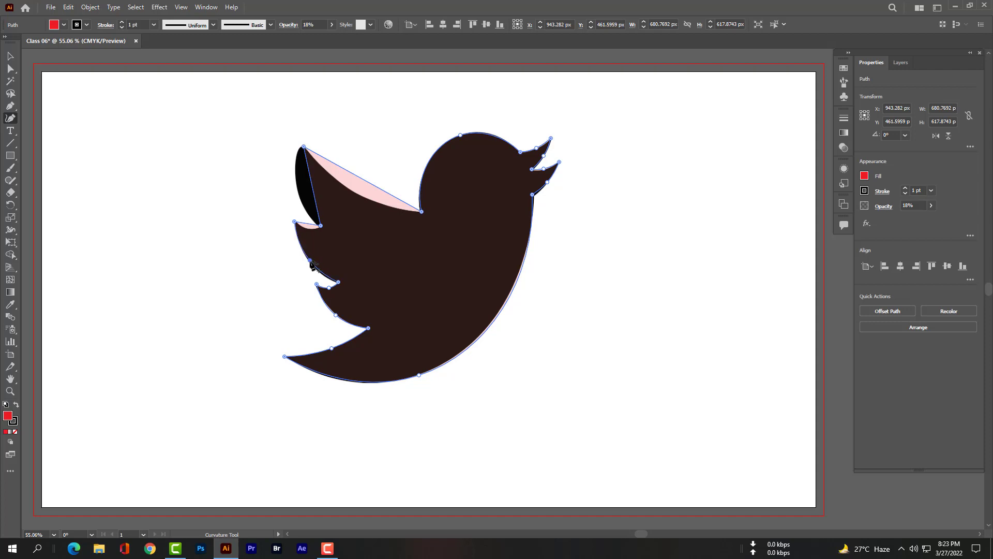
click(309, 226)
Step: Drag the upper wing notch and upper-left wing edge outward to hug the bird
drag(310, 227, 310, 229)
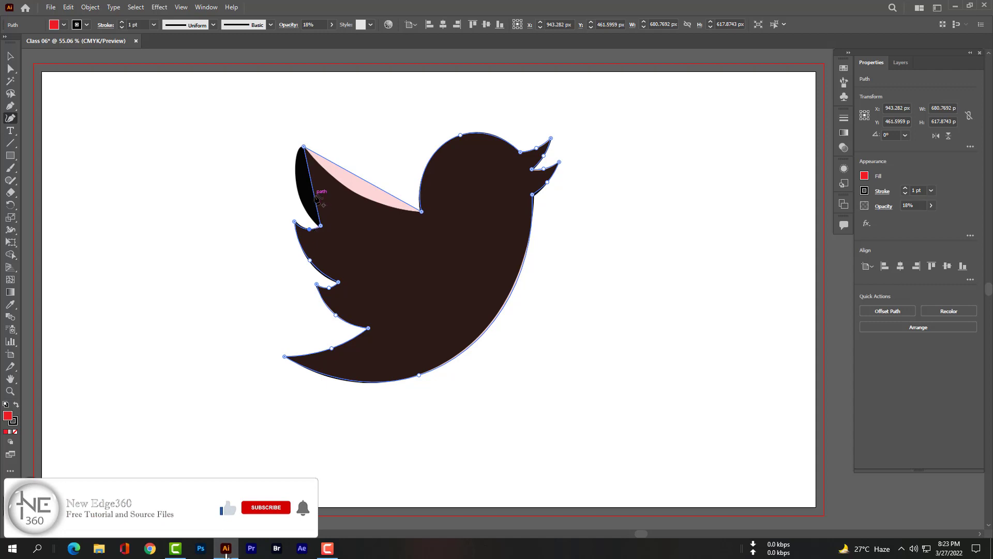
drag(312, 189, 298, 189)
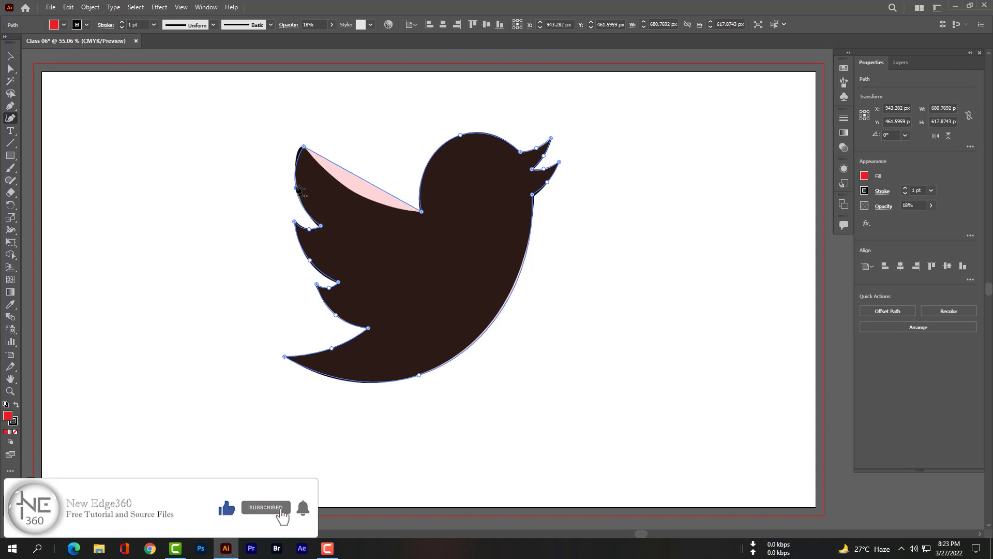